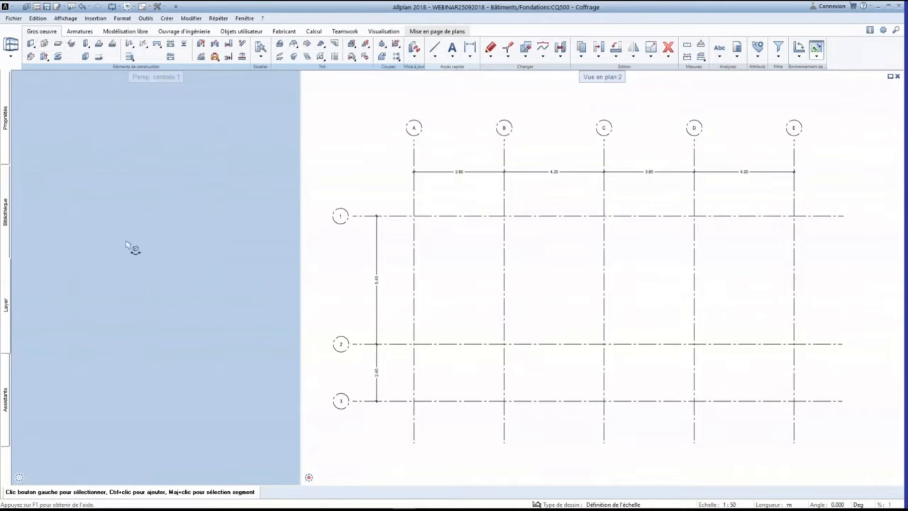
# - Place a square isolated footing from the Fondations assistant, 0.70 m wide and 0.60 m high, at the intersection of axes A and 1
pyautogui.click(6, 378)
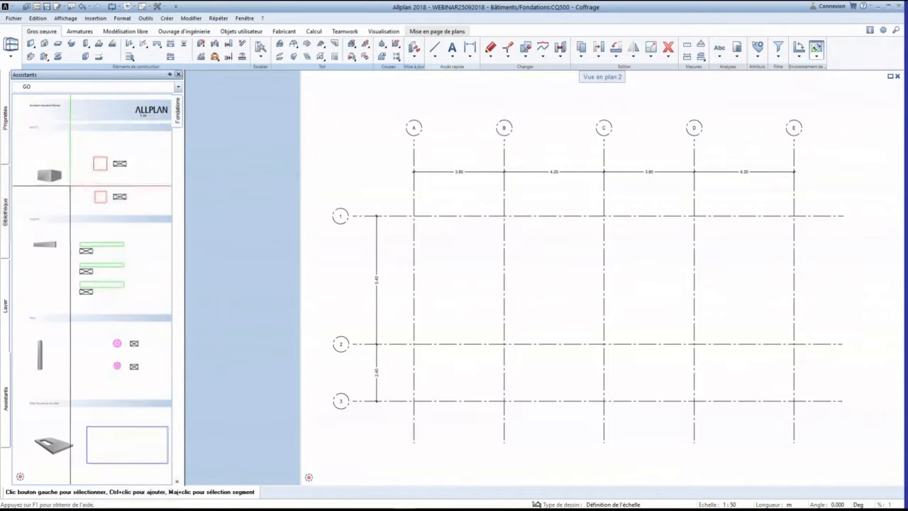
pyautogui.scroll(2, 70, 186)
pyautogui.scroll(-2, 114, 246)
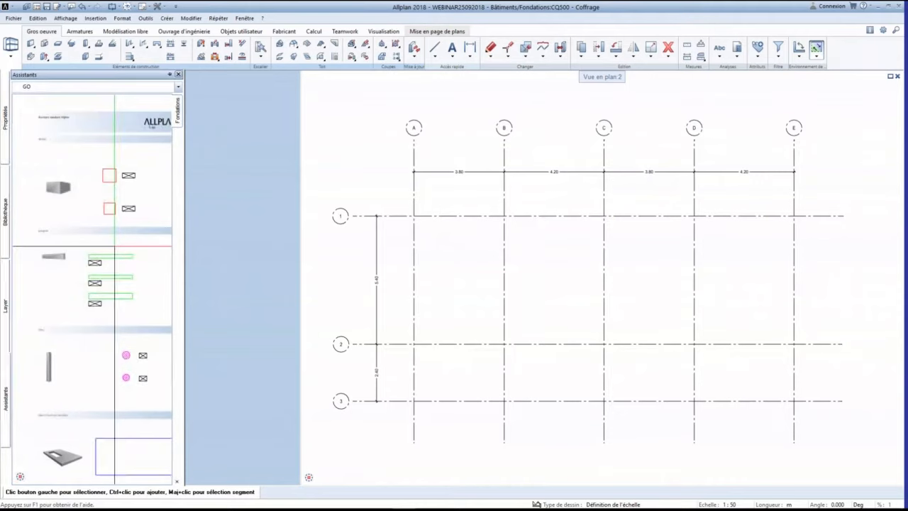
pyautogui.moveTo(136, 261); pyautogui.dragTo(132, 237, button='middle')
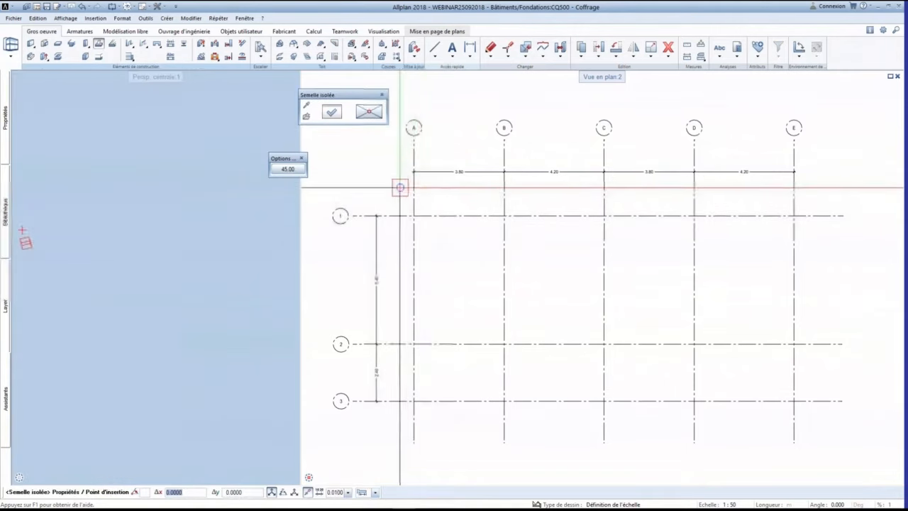
pyautogui.click(336, 114)
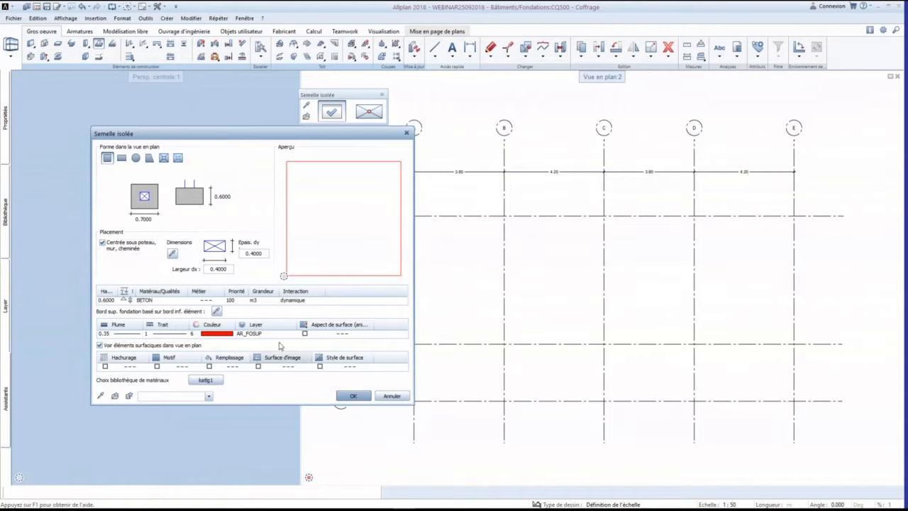
pyautogui.click(361, 396)
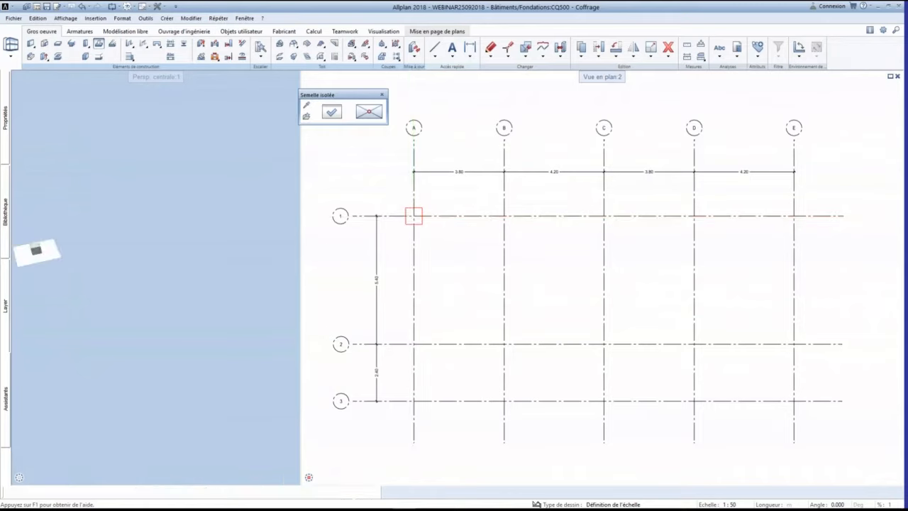
pyautogui.press('Escape')
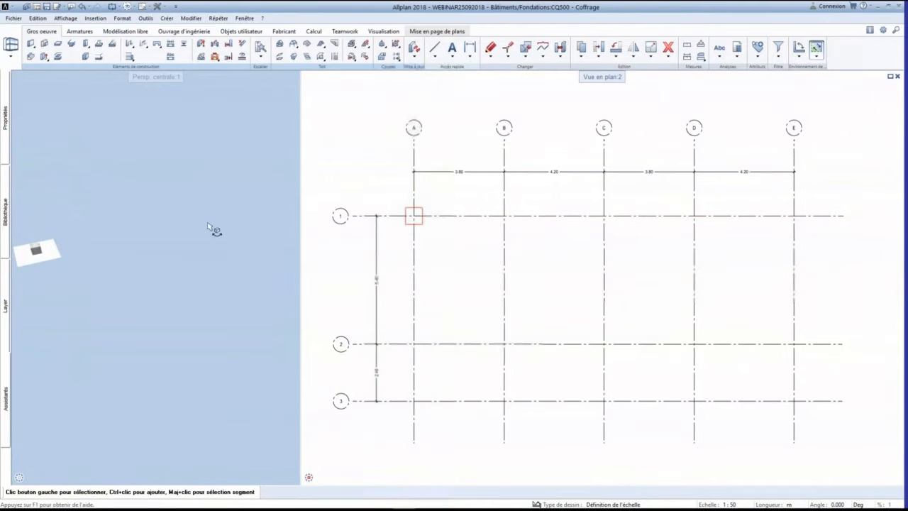
# - Place a circular concrete column from the assistant, radius 0.20 m and height 10 m, centred on the footing at A-1
pyautogui.click(6, 394)
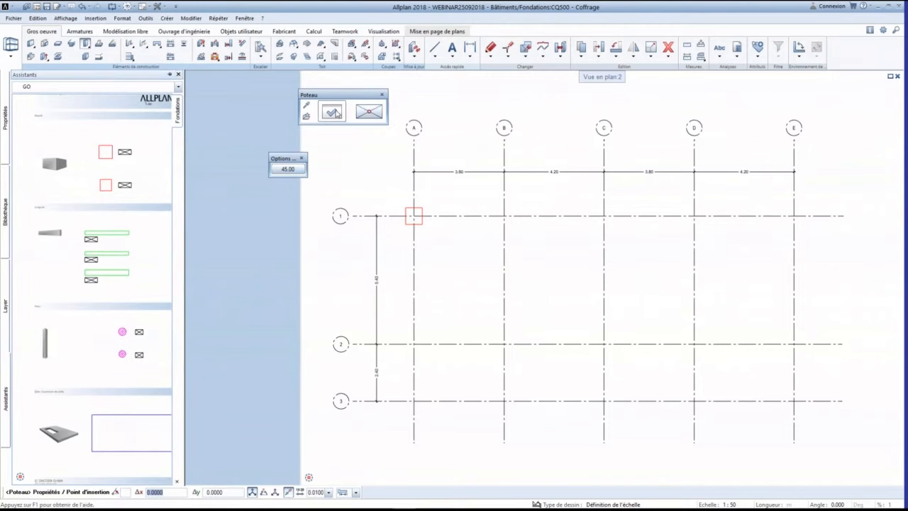
pyautogui.click(334, 112)
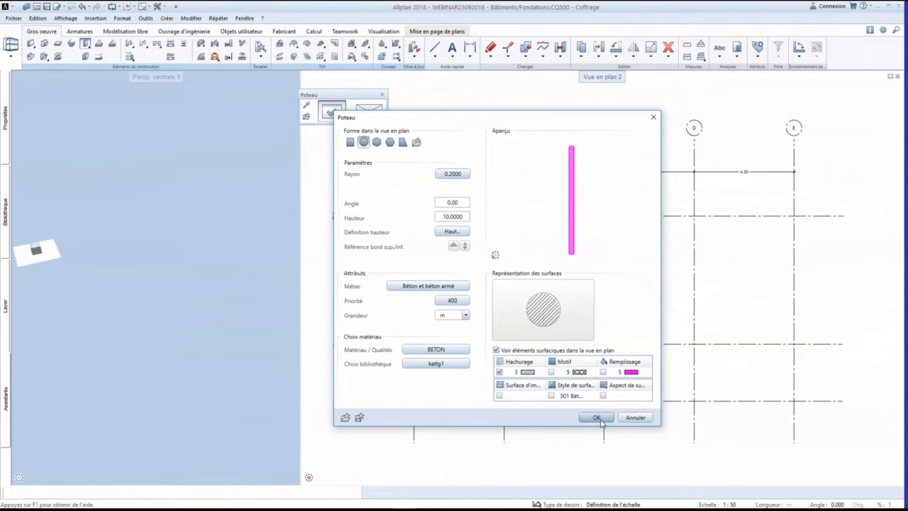
pyautogui.click(597, 418)
pyautogui.click(414, 216)
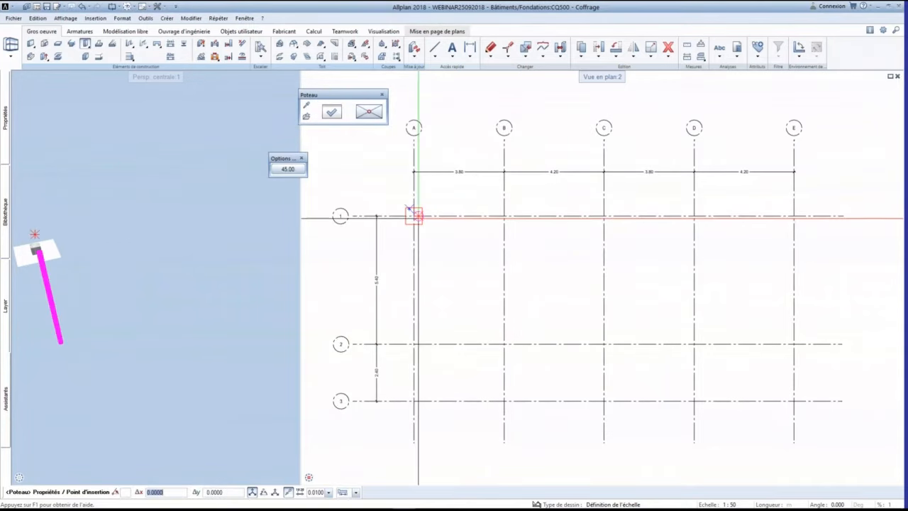
pyautogui.press('Escape')
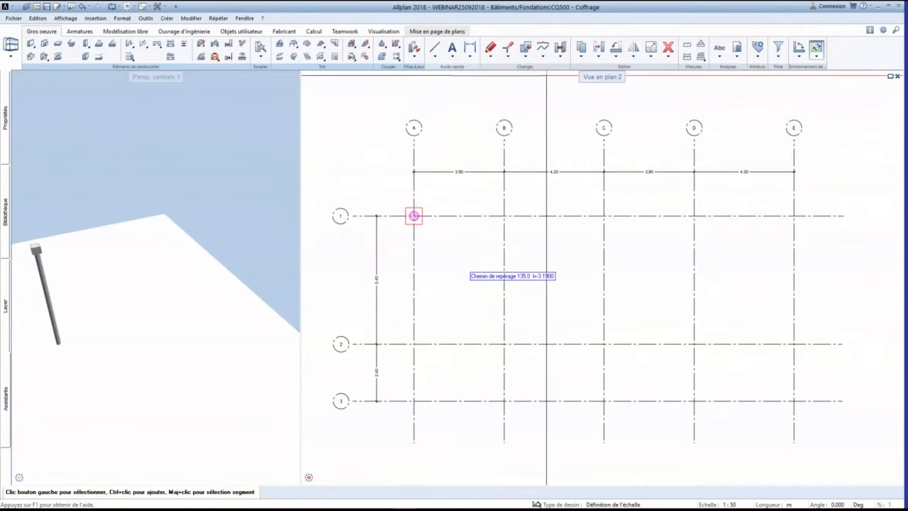
# - Copy the footing and column from A-1 to the intersections of axis 1 with axes B, C, D and E
pyautogui.click(582, 47)
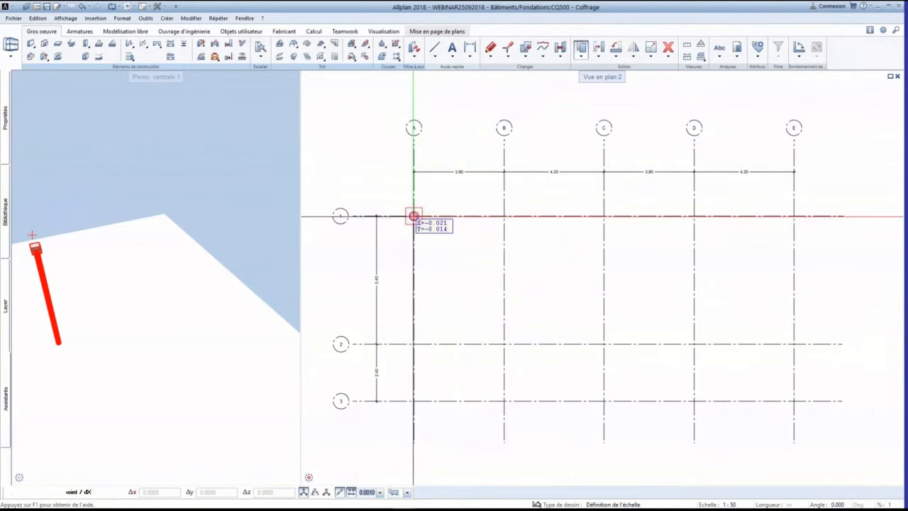
pyautogui.click(414, 215)
pyautogui.click(504, 216)
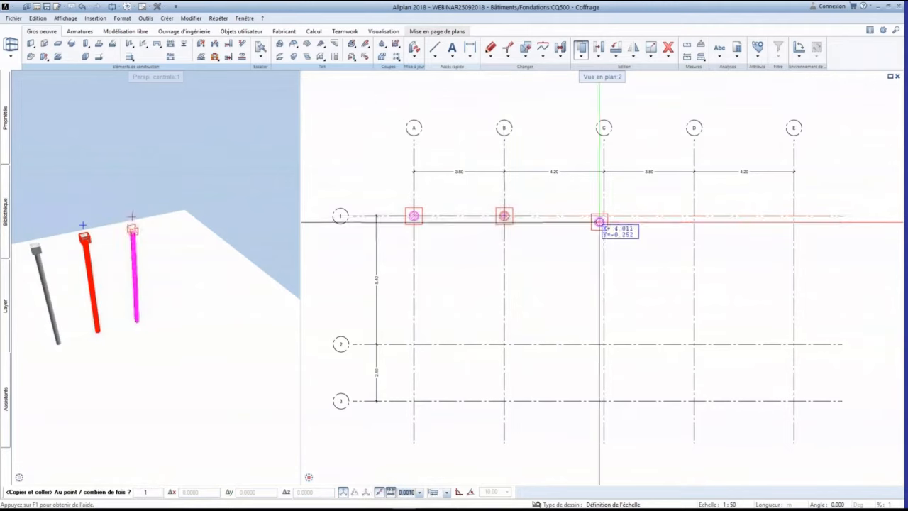
pyautogui.click(603, 216)
pyautogui.click(694, 215)
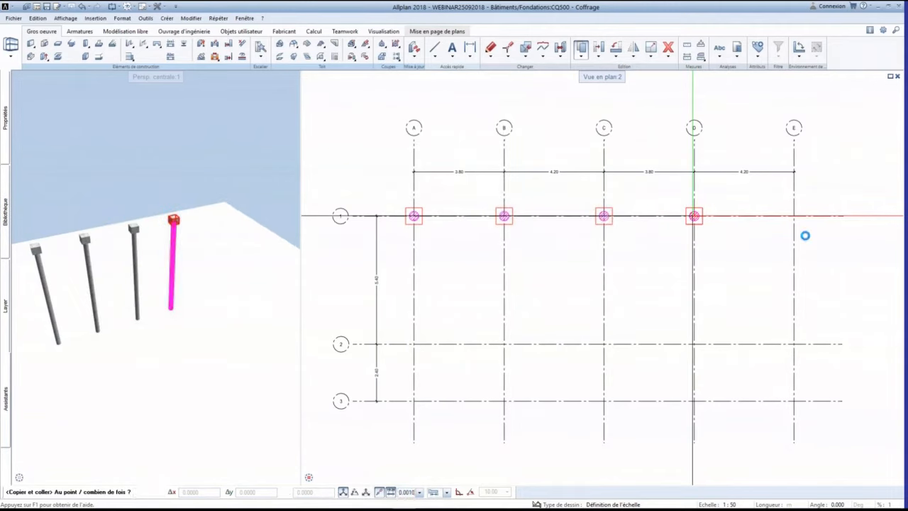
pyautogui.click(794, 215)
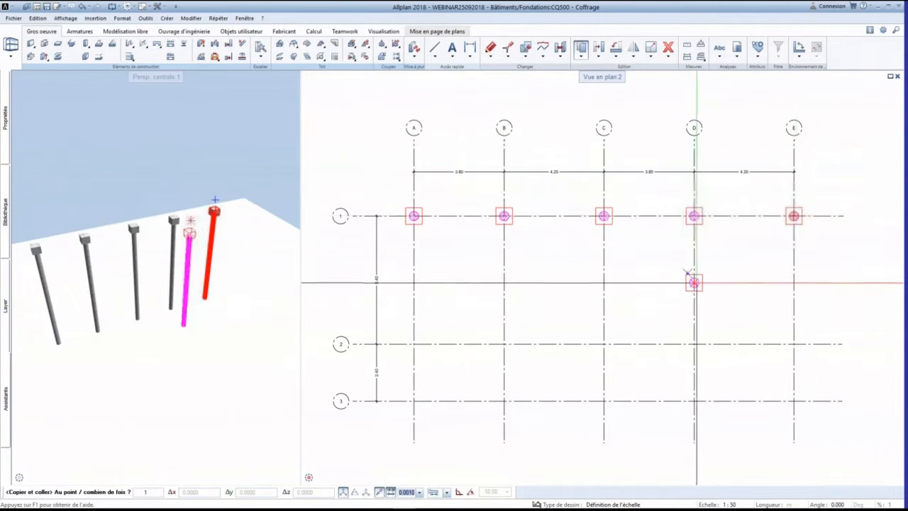
pyautogui.press('Escape')
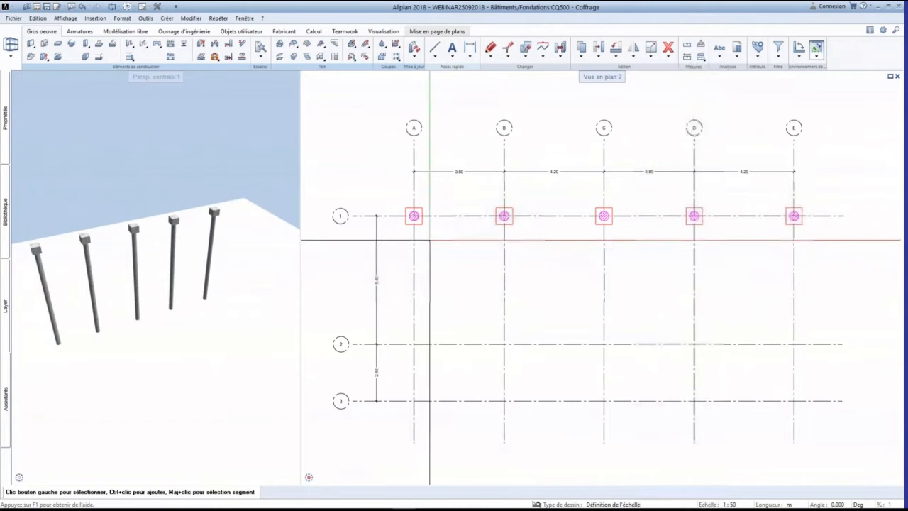
# - Annotate the footing at A-1 with the 2 Massifs style from the project's Coffrage file, placing the text just above it
pyautogui.moveTo(259, 244); pyautogui.dragTo(275, 244)
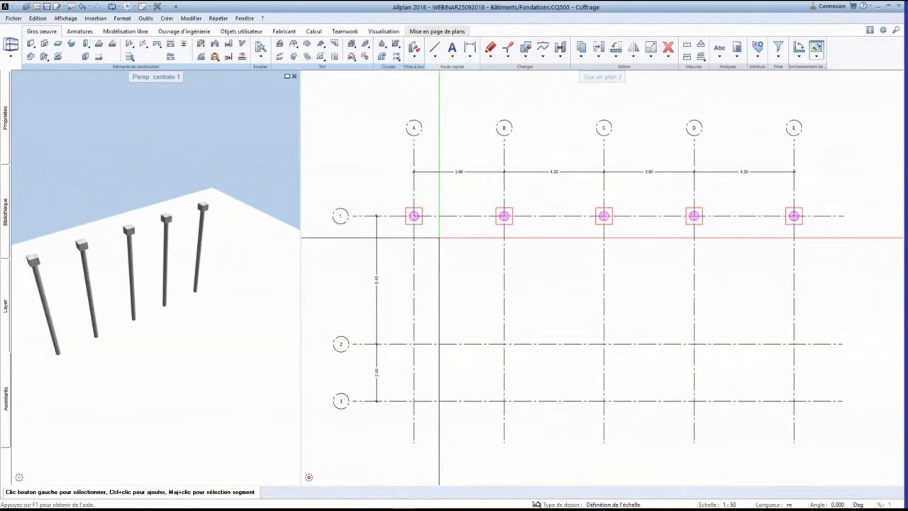
pyautogui.scroll(2, 405, 249)
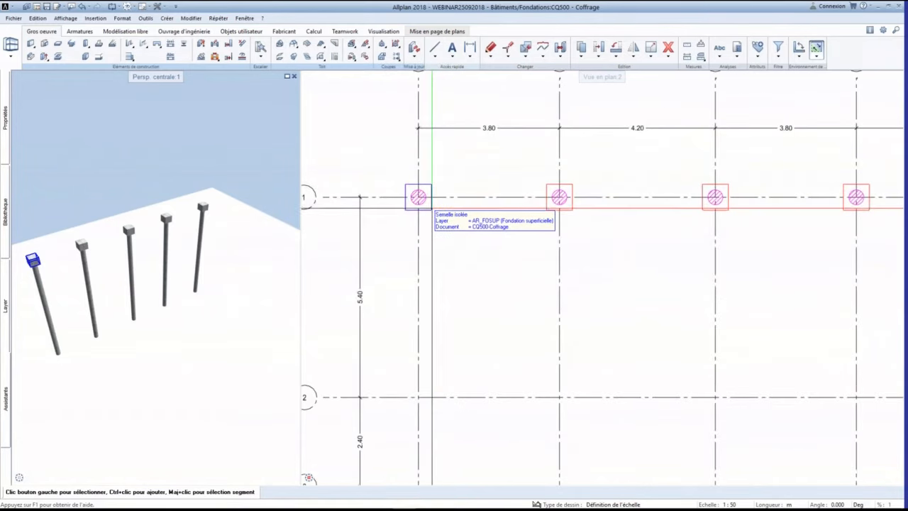
pyautogui.rightClick(432, 207)
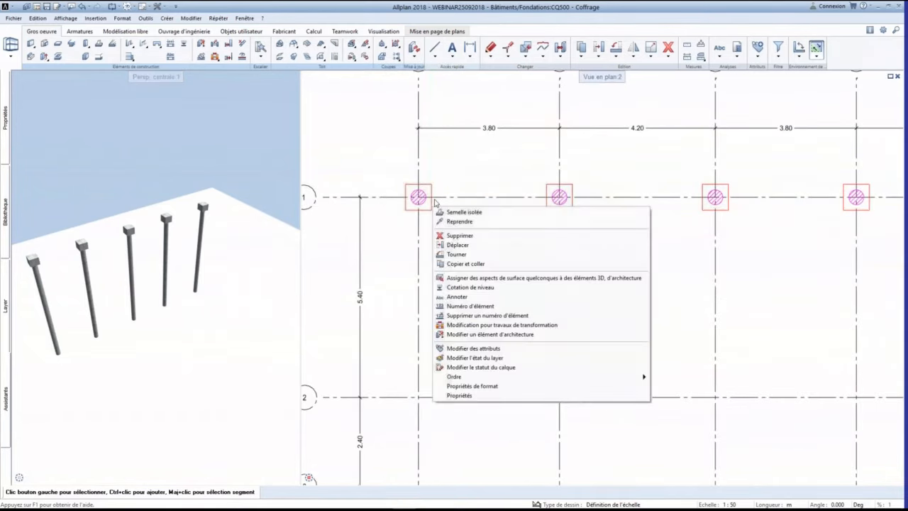
pyautogui.click(485, 297)
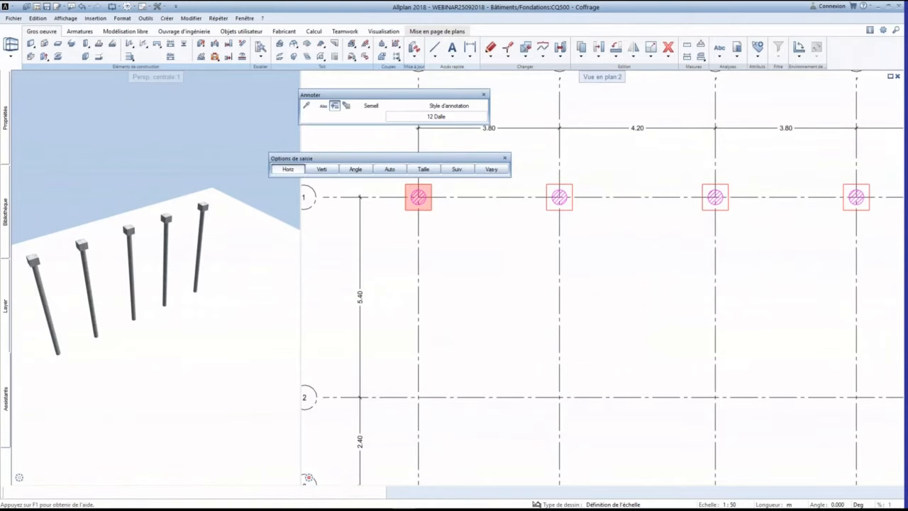
pyautogui.click(437, 118)
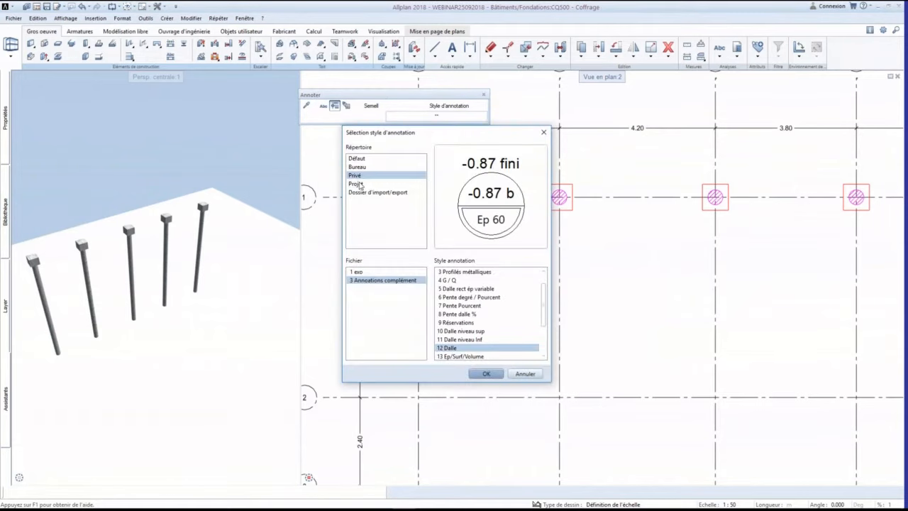
pyautogui.click(361, 184)
pyautogui.click(451, 280)
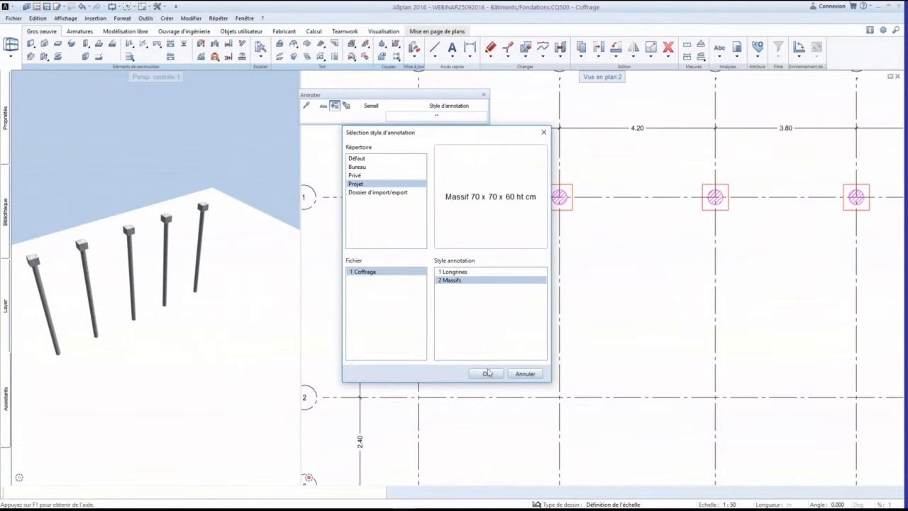
pyautogui.click(487, 375)
pyautogui.moveTo(430, 181); pyautogui.dragTo(440, 209, button='middle')
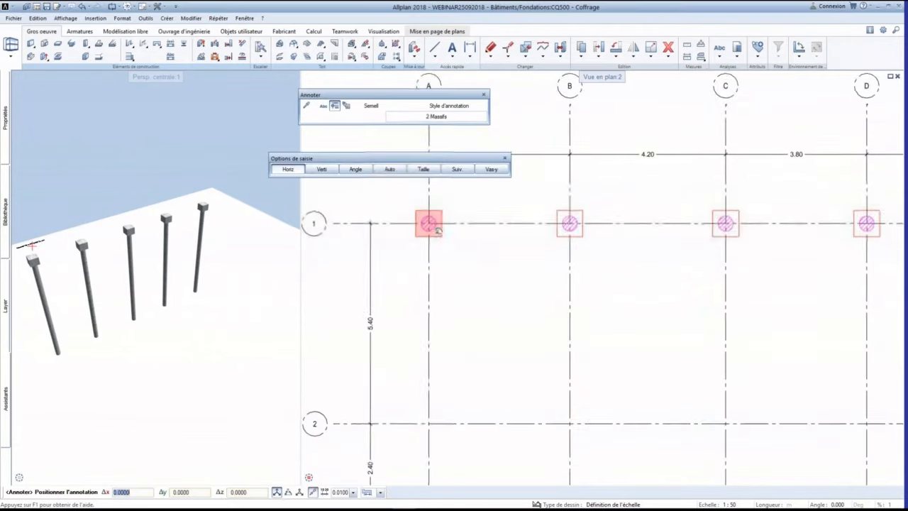
pyautogui.click(440, 211)
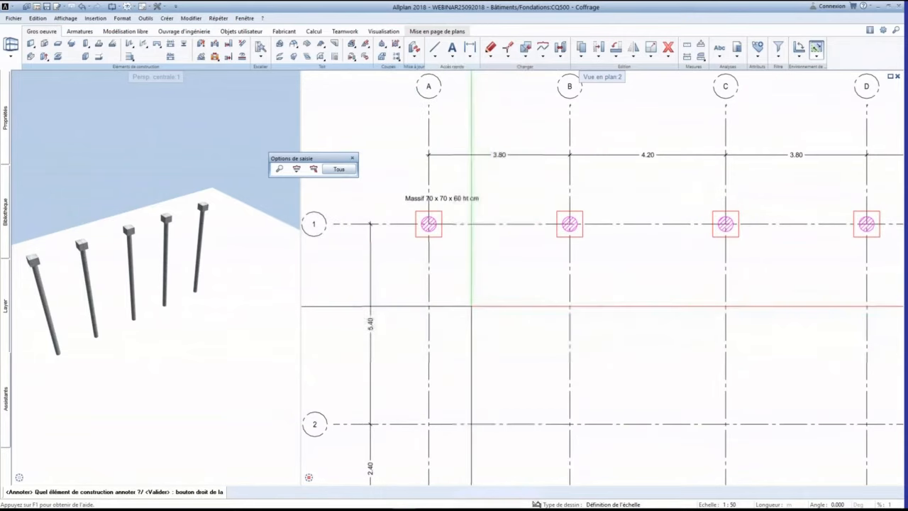
pyautogui.press('Escape')
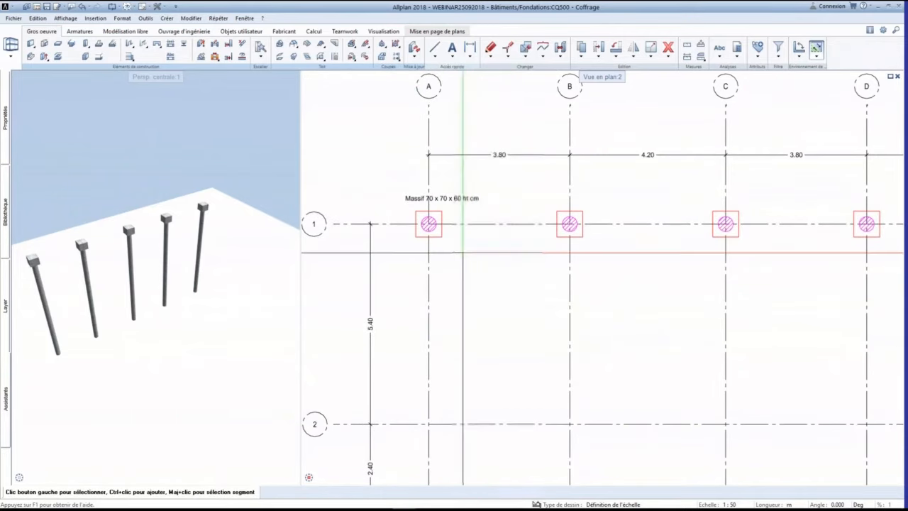
# - Insert the associative 1 Massif legend from the Privé directory's Coffrage file in the plan, beside the grid beyond axis E
pyautogui.scroll(-5, 434, 251)
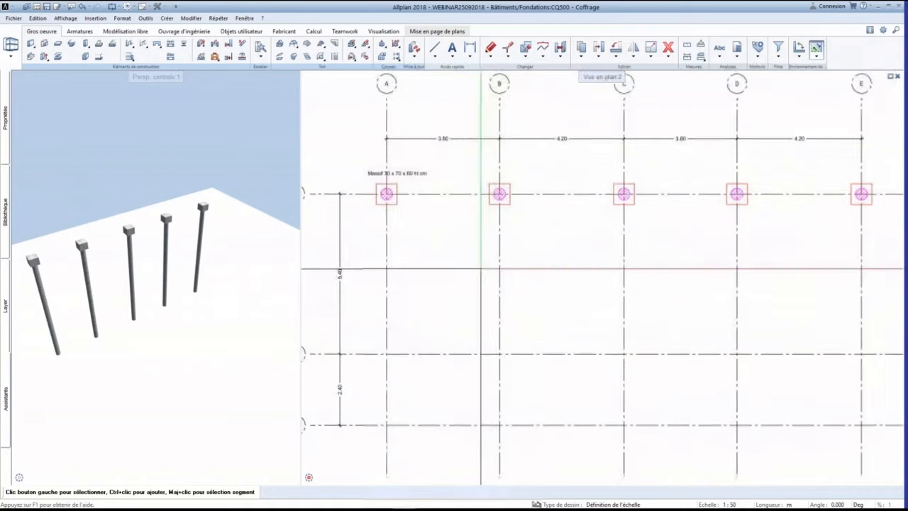
pyautogui.moveTo(548, 305); pyautogui.dragTo(544, 306, button='middle')
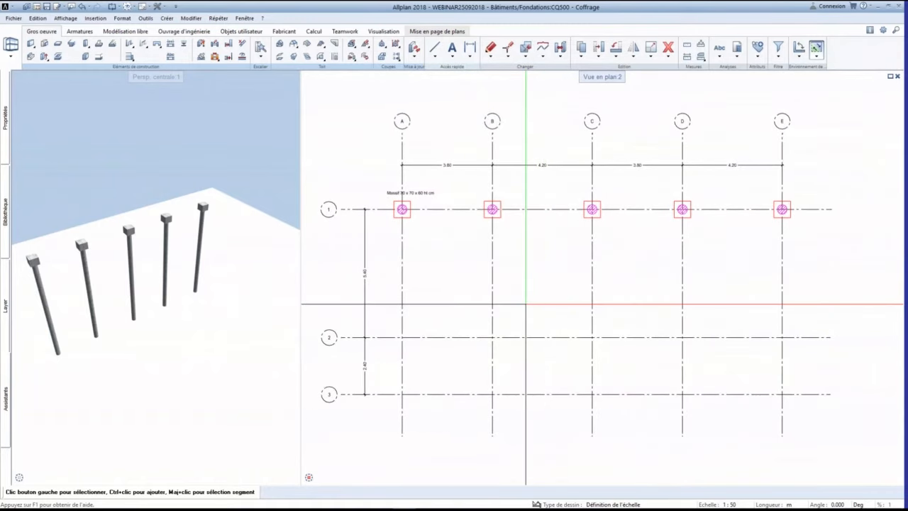
pyautogui.scroll(-1, 466, 280)
pyautogui.moveTo(466, 279); pyautogui.dragTo(454, 281, button='middle')
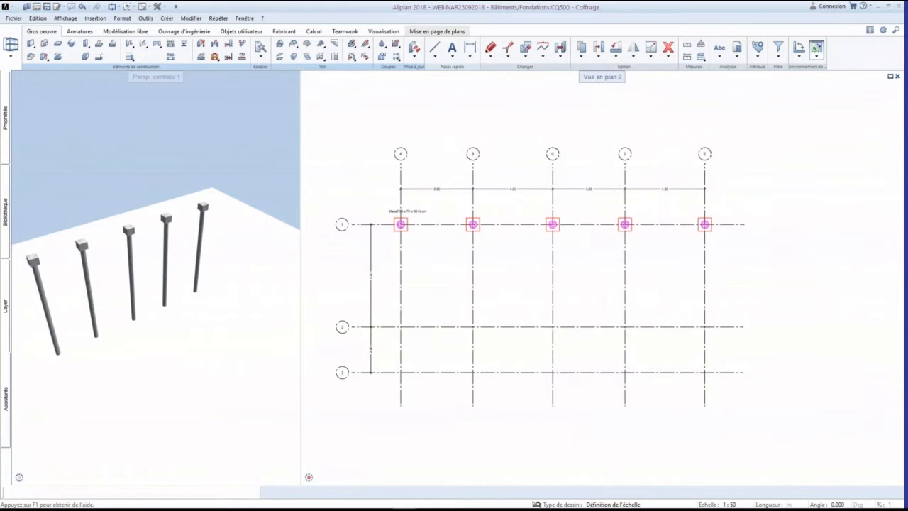
pyautogui.click(50, 185)
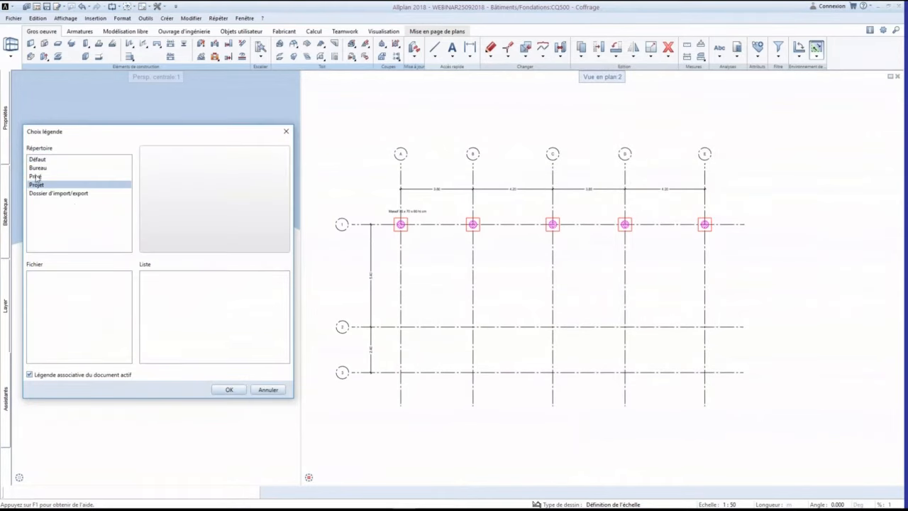
pyautogui.click(36, 176)
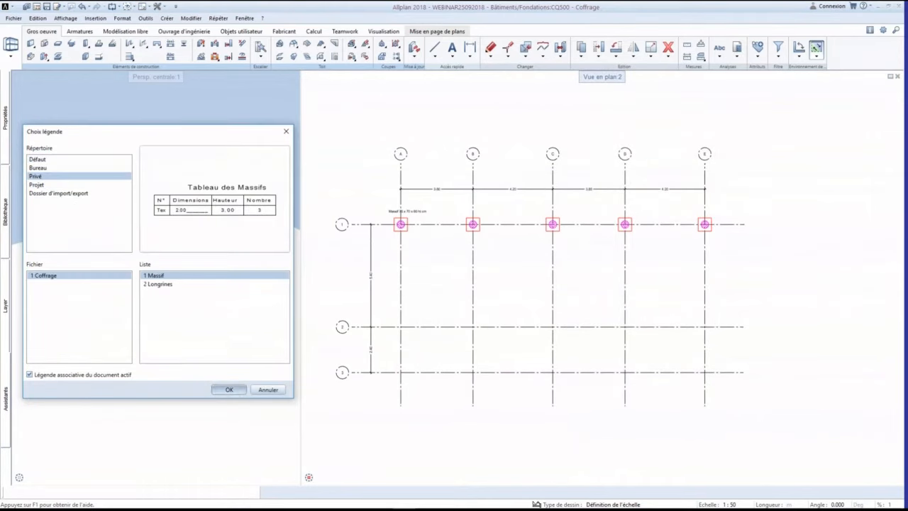
pyautogui.click(228, 389)
pyautogui.click(765, 206)
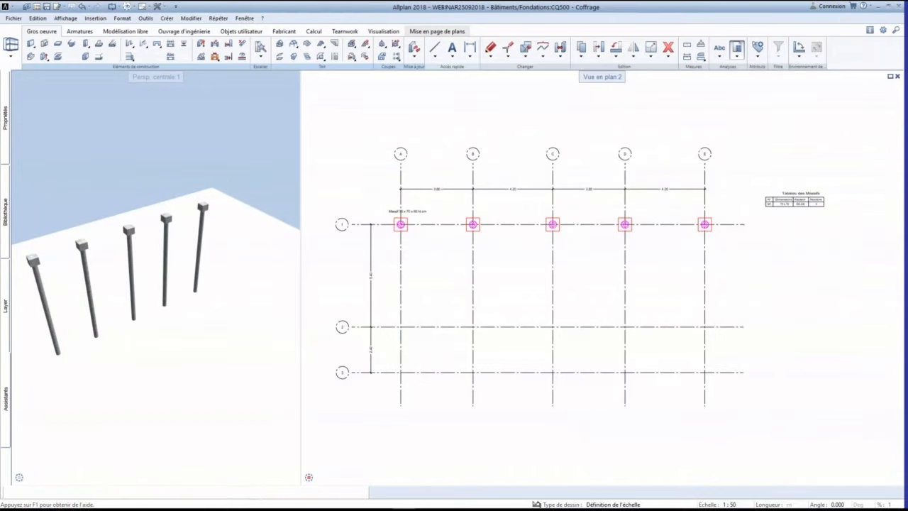
pyautogui.scroll(5, 816, 202)
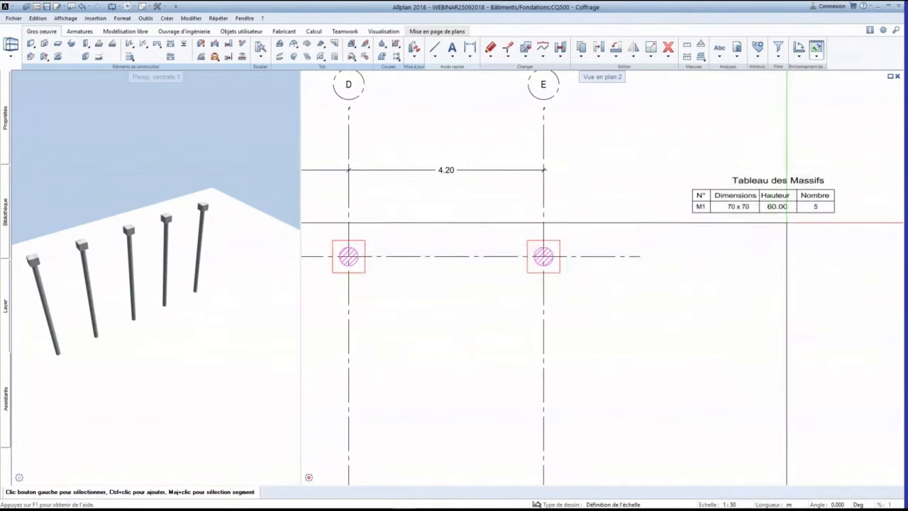
# - Copy the whole axis 1 row of footings and columns with its annotation onto axis 2, using the axis E intersections as reference points
pyautogui.scroll(-3, 780, 254)
pyautogui.scroll(-1, 484, 316)
pyautogui.moveTo(484, 319); pyautogui.dragTo(538, 296, button='middle')
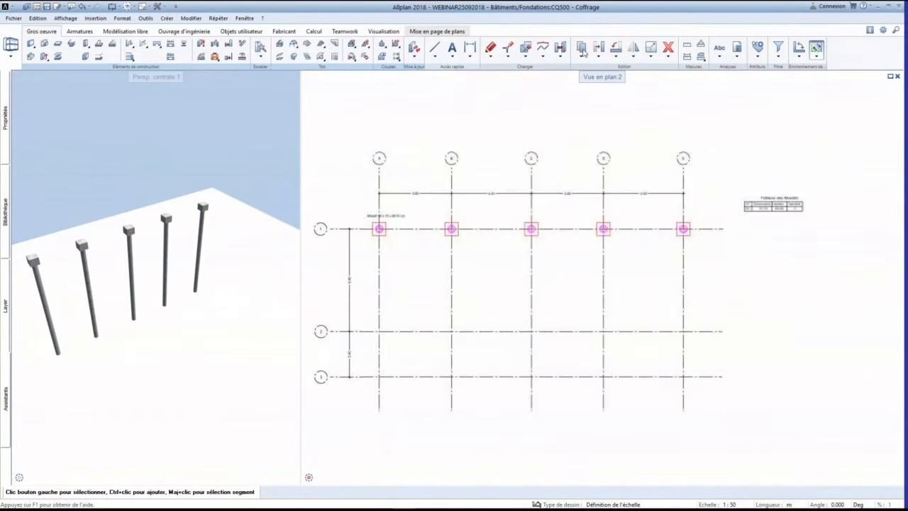
pyautogui.click(581, 49)
pyautogui.moveTo(362, 205); pyautogui.dragTo(706, 263)
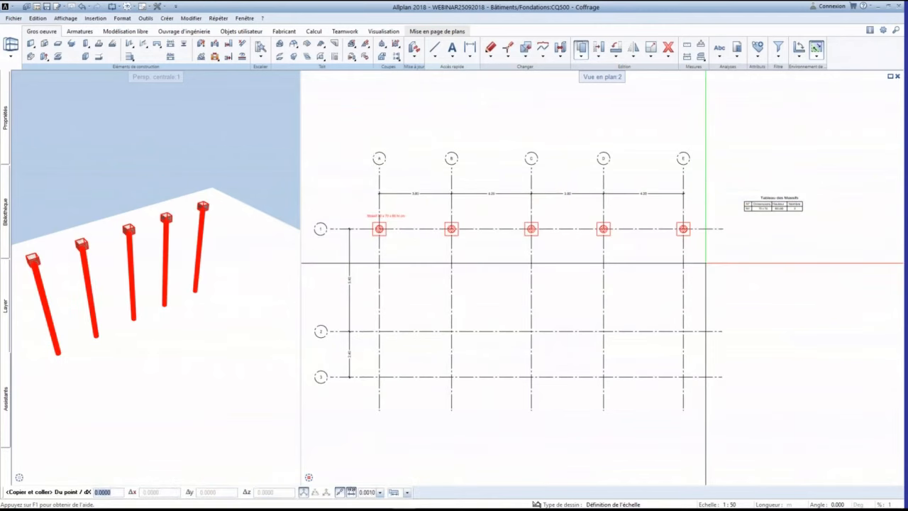
pyautogui.click(677, 219)
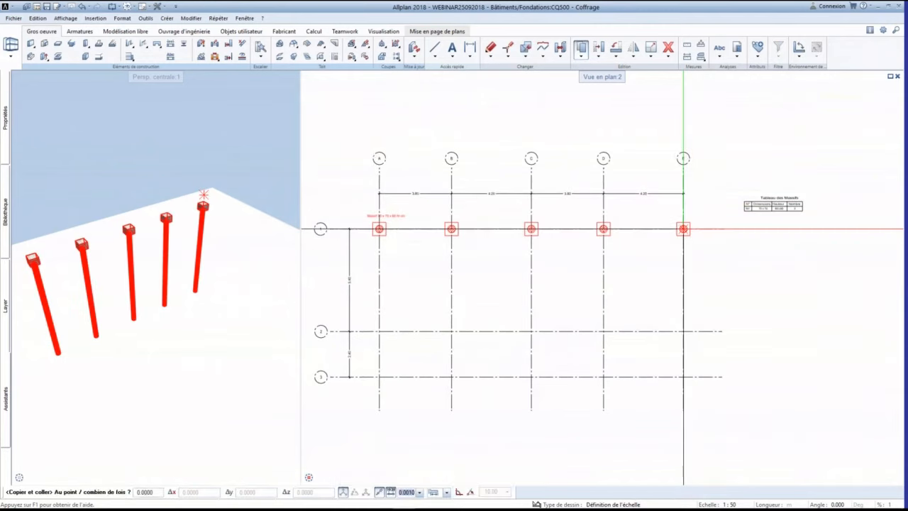
pyautogui.click(681, 331)
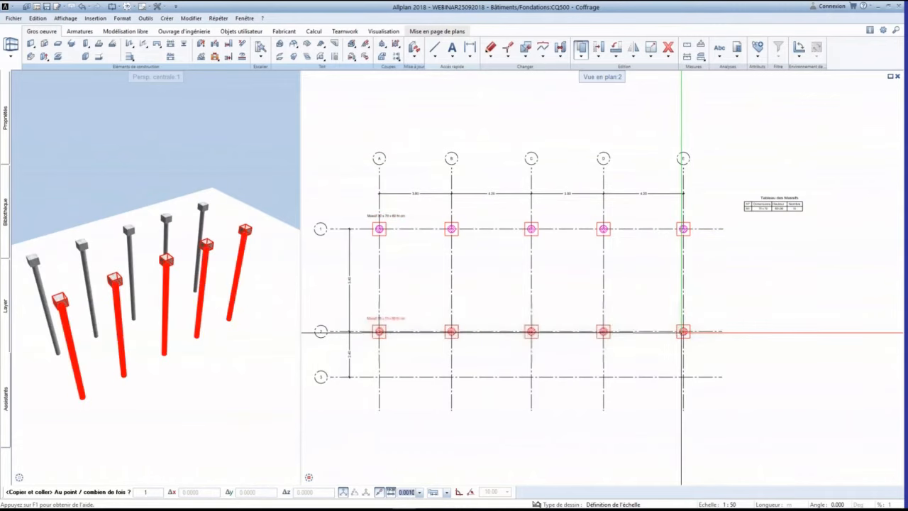
# - Place the smaller isolated footing template from the Fondations assistant at the intersections of axis 3 with axes E and C
pyautogui.press('Escape')
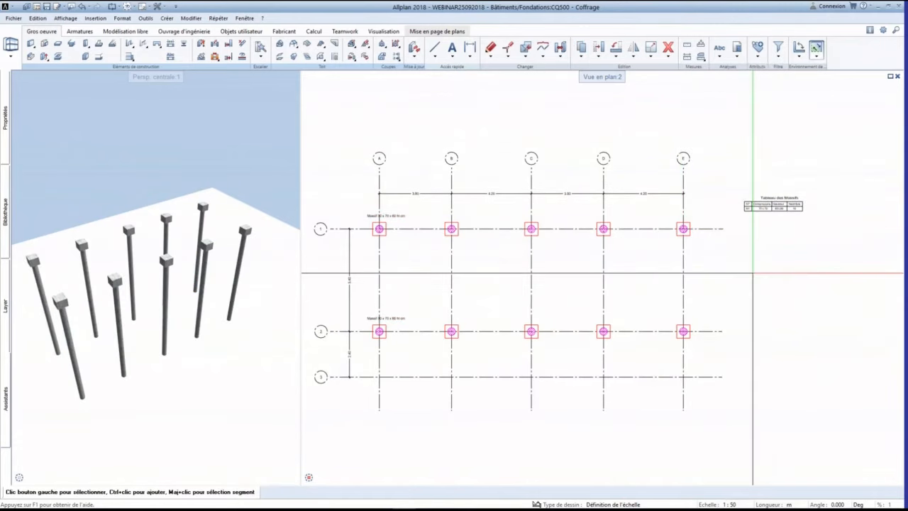
pyautogui.click(6, 399)
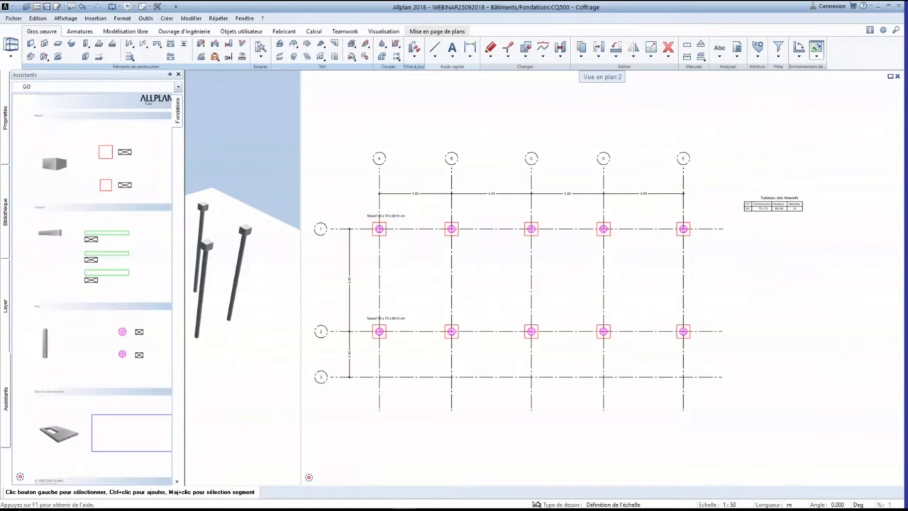
pyautogui.doubleClick(105, 185)
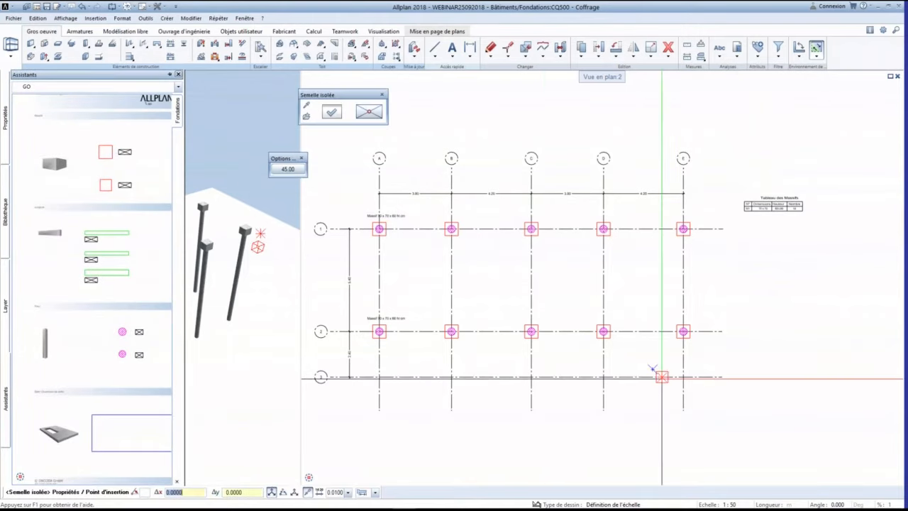
pyautogui.click(683, 376)
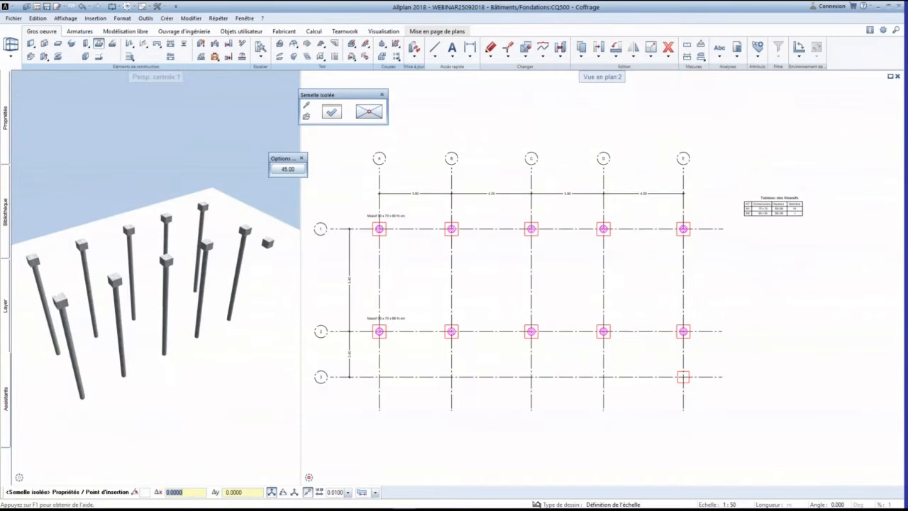
pyautogui.click(522, 365)
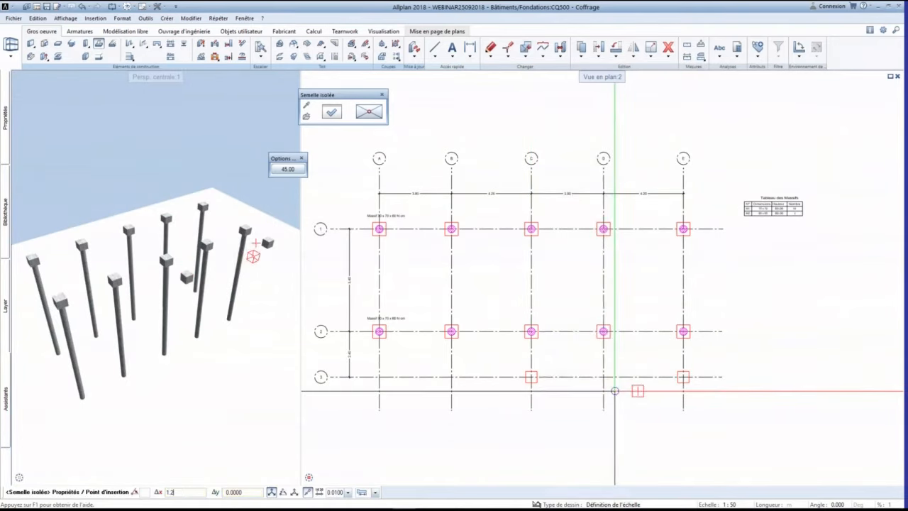
# - Place two more of these footings on axis 3, offset 1.2 m in X from axes D and B
pyautogui.press('Return')
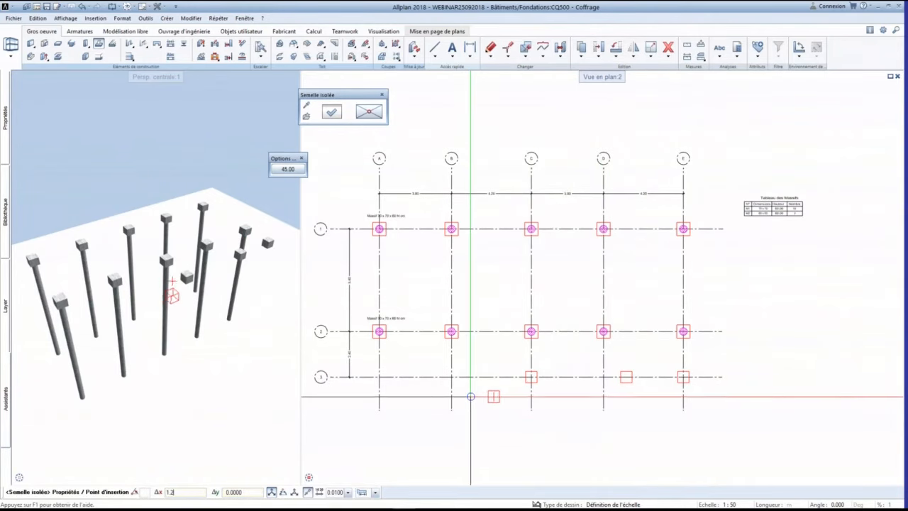
pyautogui.write('1.2')
pyautogui.press('Return')
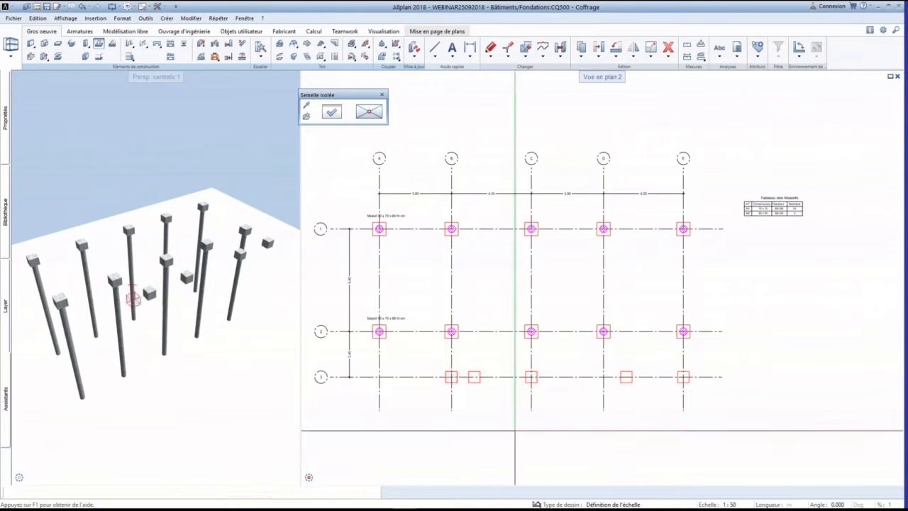
pyautogui.press('Escape')
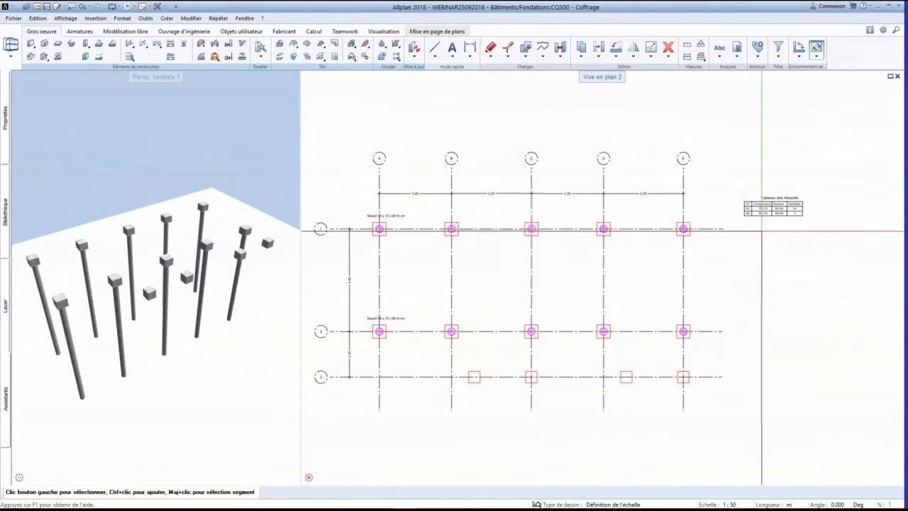
# - Annotate the footing at E-3 with the 2 Massifs style, placing the text just above it
pyautogui.scroll(3, 768, 229)
pyautogui.moveTo(533, 344); pyautogui.dragTo(593, 180, button='middle')
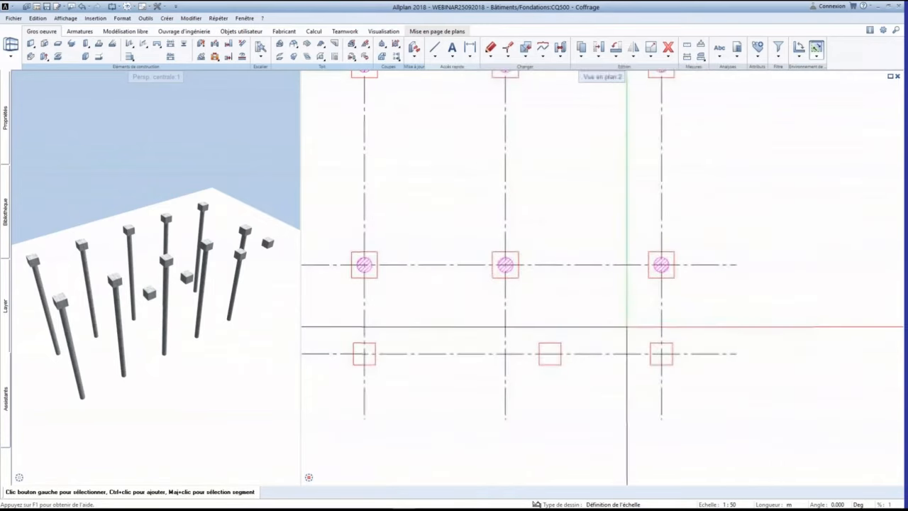
pyautogui.rightClick(659, 351)
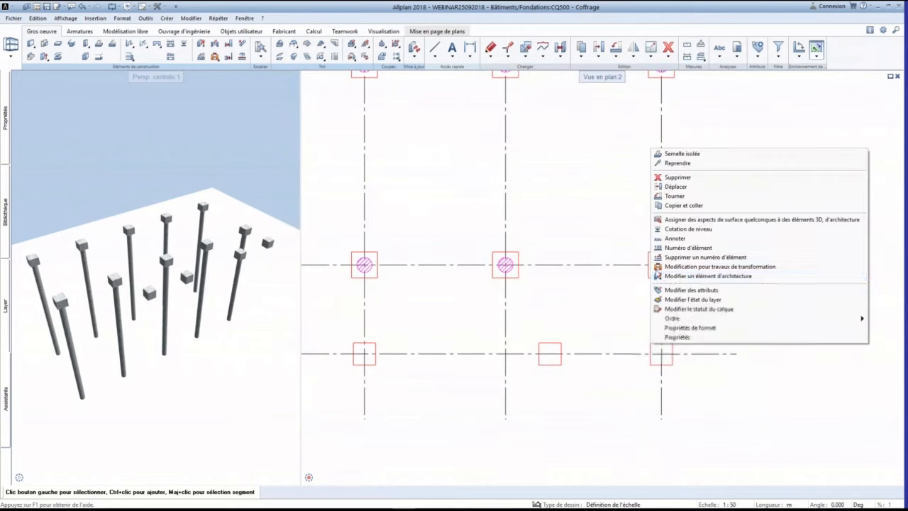
pyautogui.click(695, 239)
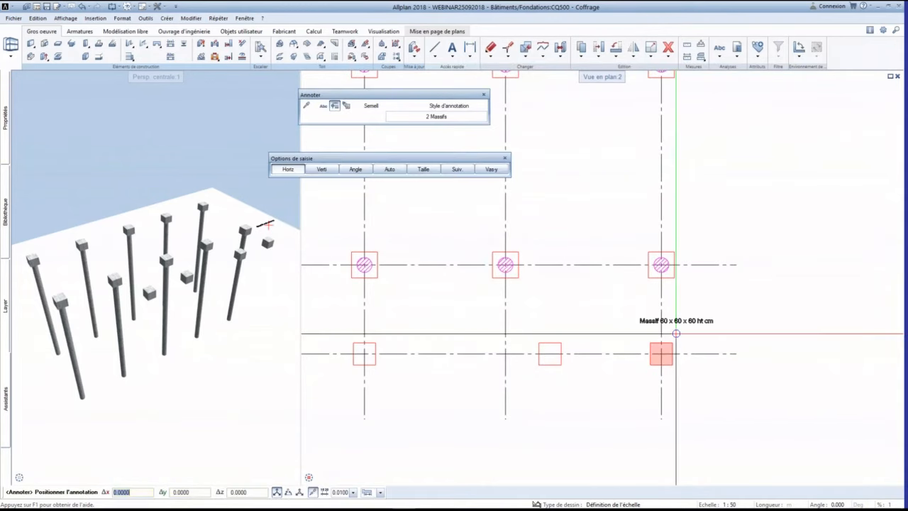
pyautogui.scroll(3, 676, 332)
pyautogui.click(645, 347)
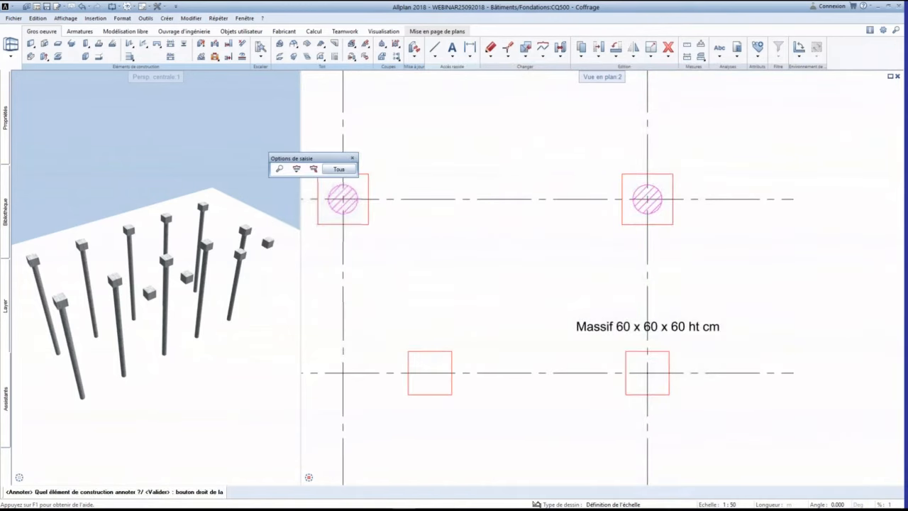
pyautogui.scroll(-3, 700, 298)
pyautogui.press('Escape')
pyautogui.scroll(-3, 593, 372)
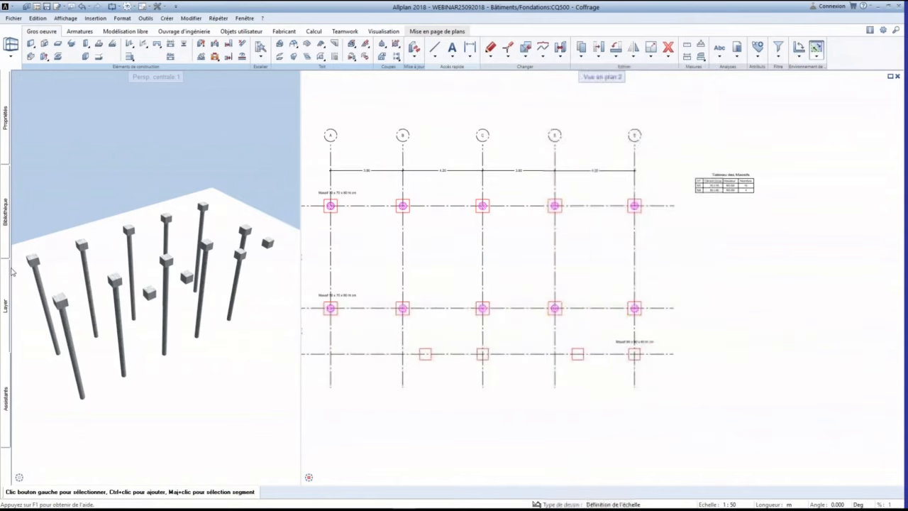
# - Place the second column template from the Fondations assistant at the centres of the axis 3 footings at E, beyond D, and at C
pyautogui.click(5, 389)
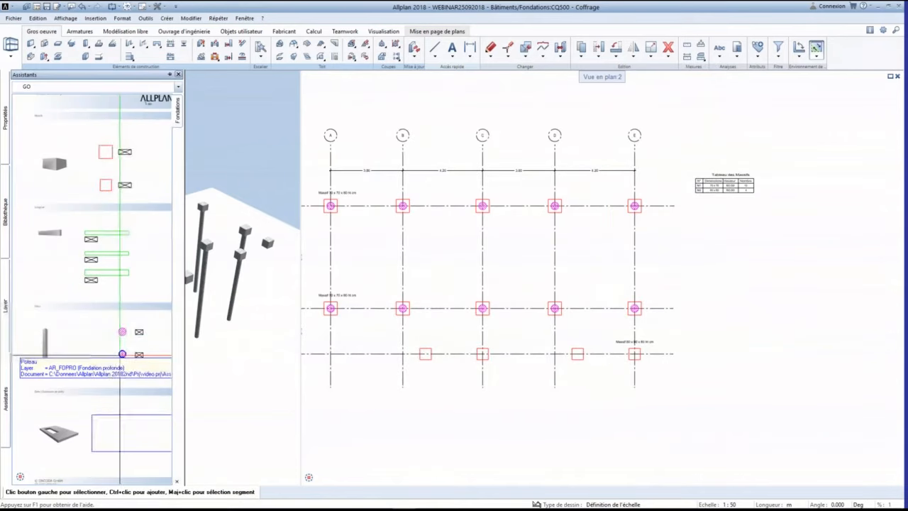
pyautogui.doubleClick(122, 353)
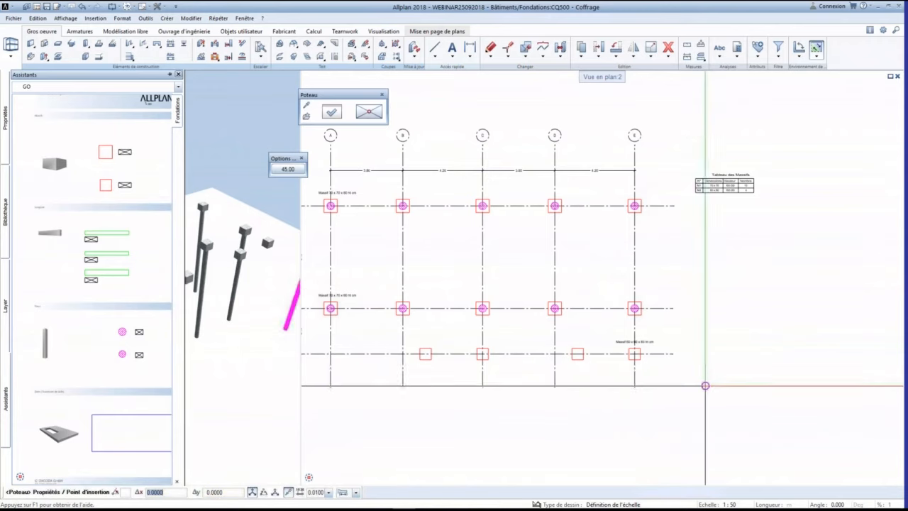
pyautogui.scroll(2, 705, 385)
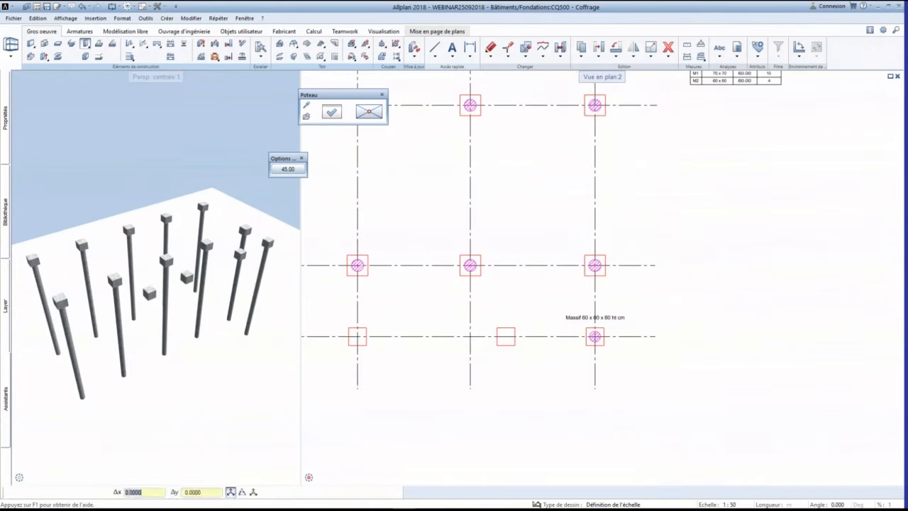
pyautogui.click(506, 336)
pyautogui.moveTo(521, 379); pyautogui.dragTo(698, 386, button='middle')
pyautogui.click(535, 345)
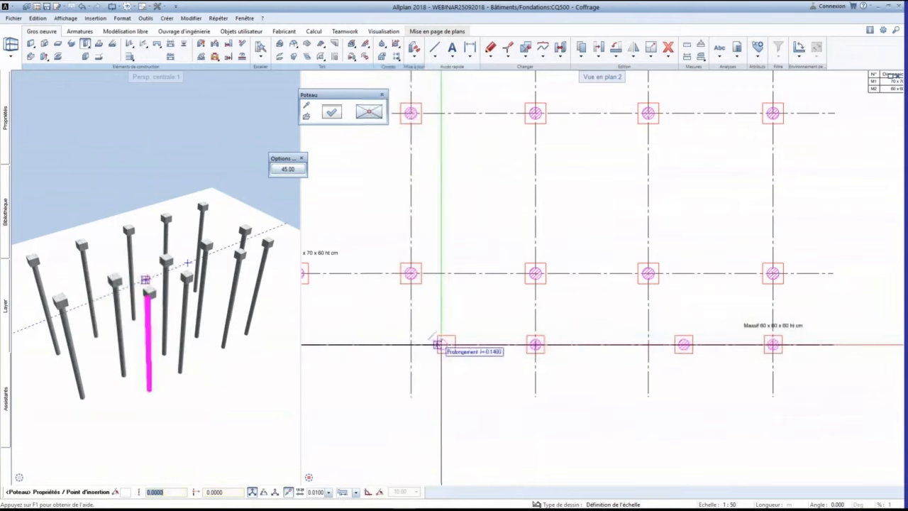
pyautogui.click(446, 344)
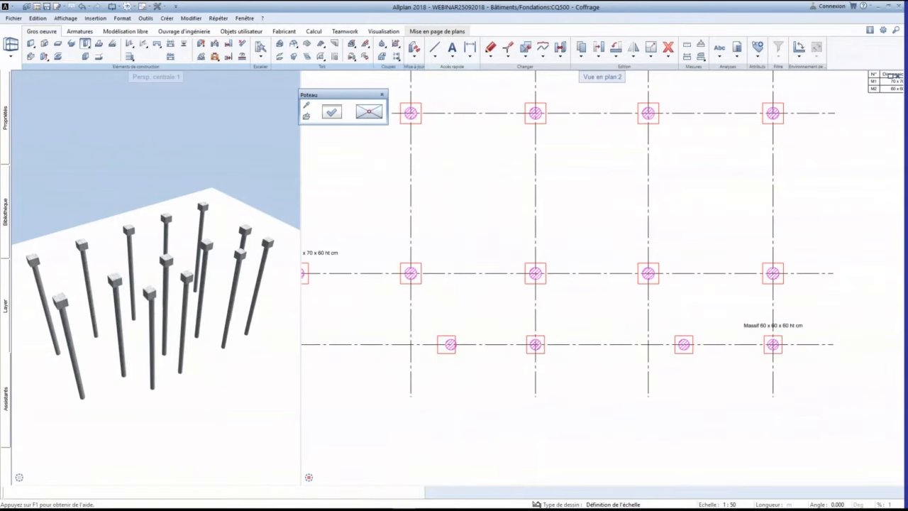
pyautogui.scroll(1, 446, 345)
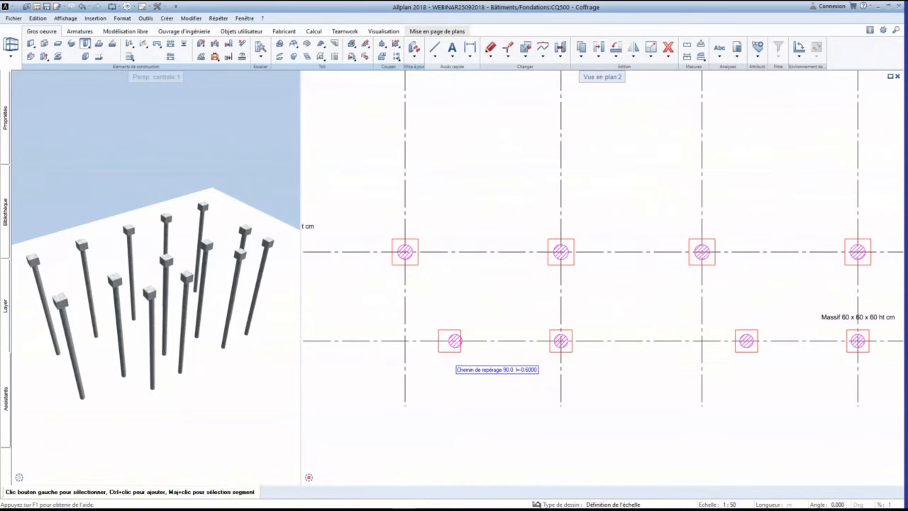
pyautogui.press('Escape')
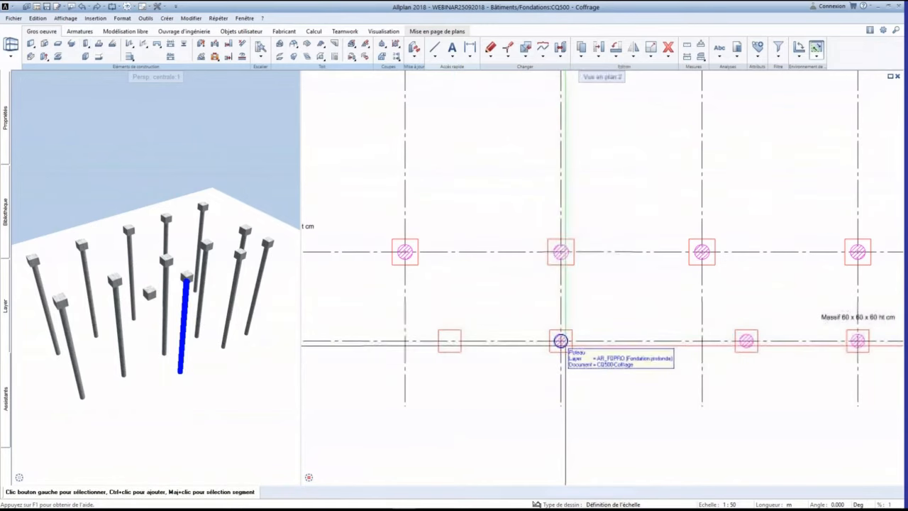
# - Reuse the column at C-3 to place an identical one at the centre of the axis 3 footing between B and C
pyautogui.rightClick(561, 341)
pyautogui.rightClick(560, 342)
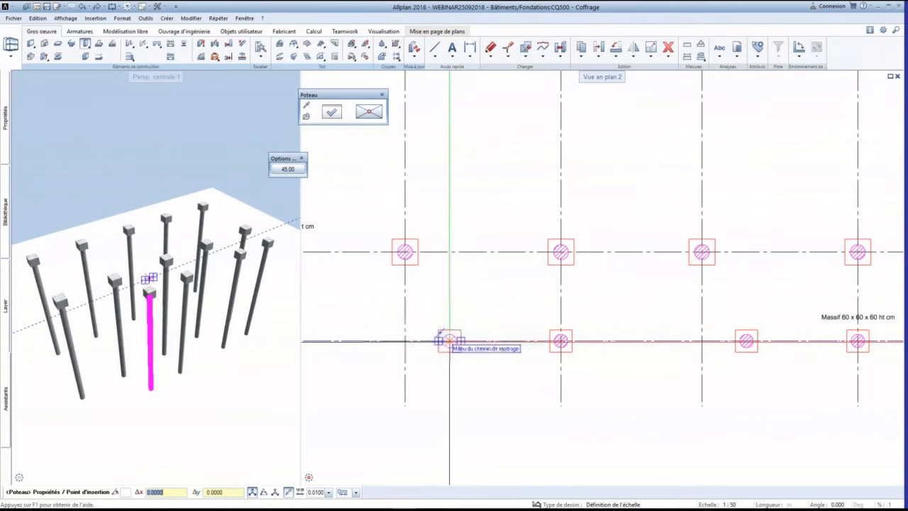
pyautogui.click(449, 341)
pyautogui.press('Escape')
pyautogui.press('Escape')
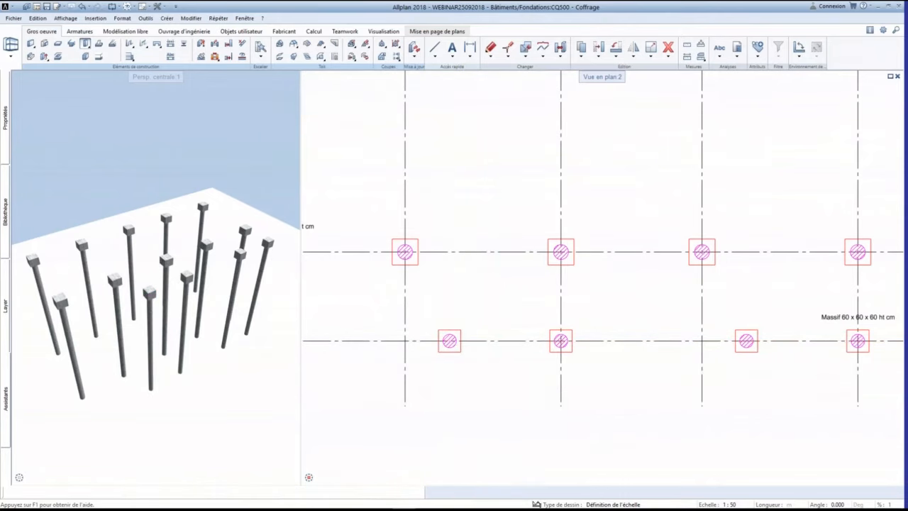
# - Start a foundation beam from the third beam template of the Fondations assistant, with a rectangular section 0.30 m thick and 0.80 m high
pyautogui.scroll(-5, 479, 394)
pyautogui.scroll(1, 479, 396)
pyautogui.moveTo(480, 402); pyautogui.dragTo(536, 377, button='middle')
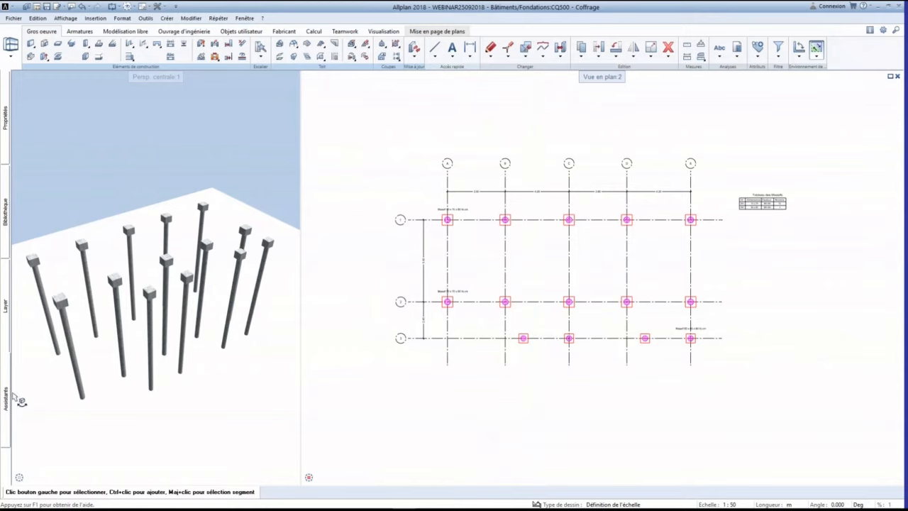
pyautogui.click(6, 391)
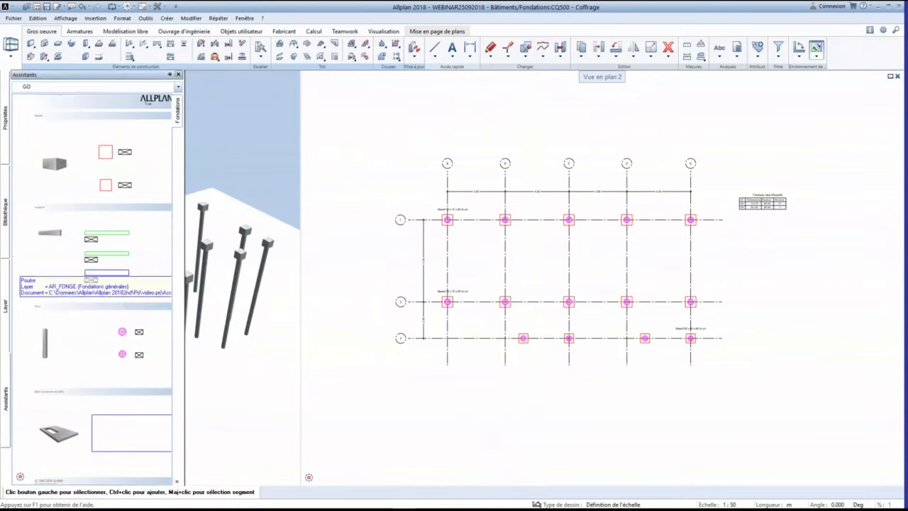
pyautogui.doubleClick(127, 273)
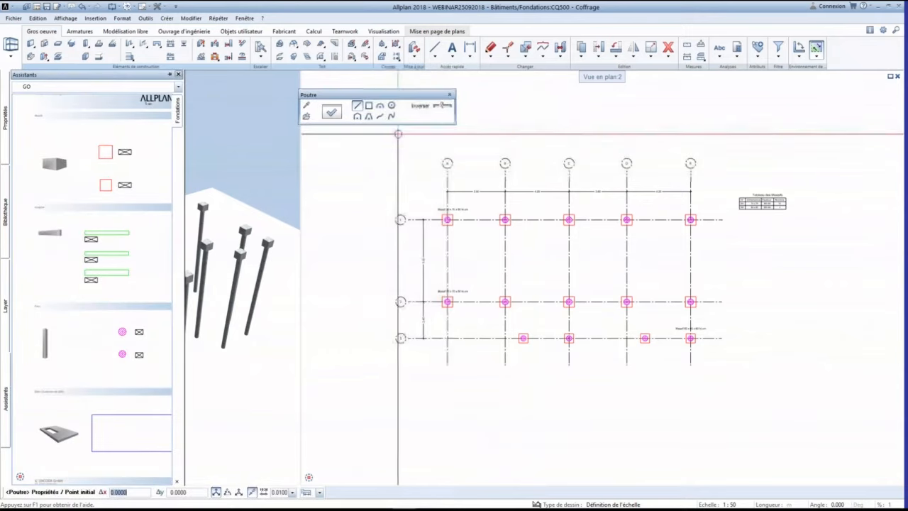
pyautogui.click(332, 111)
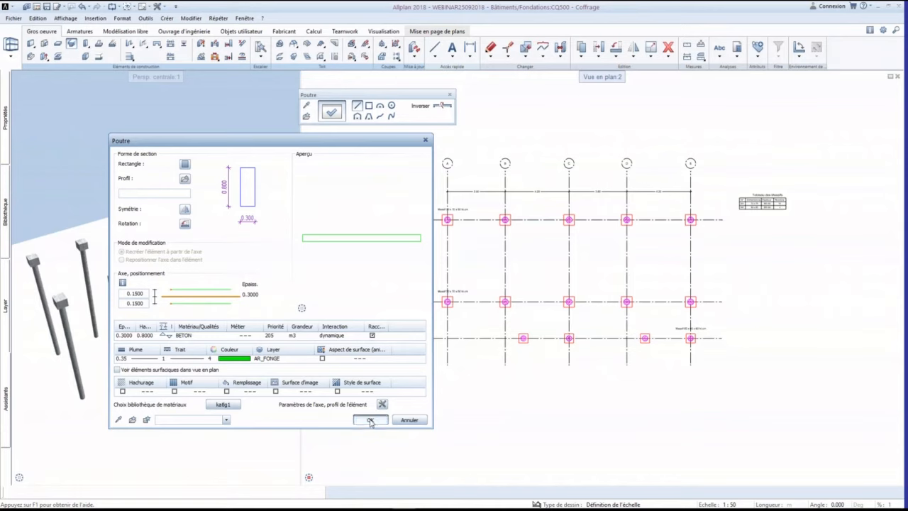
pyautogui.click(369, 420)
# - Draw the beam along axis 1 from A to E, with successive segments ending at axes B, C, D and E
pyautogui.scroll(2, 493, 239)
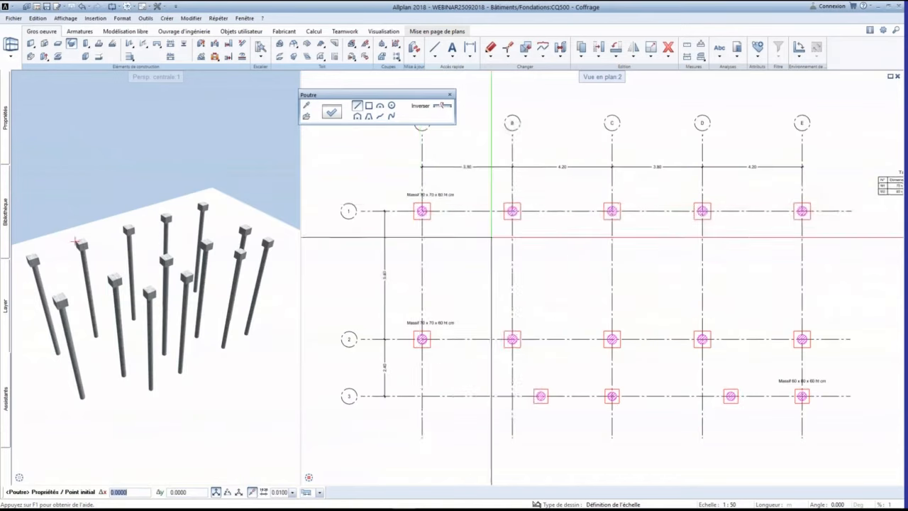
pyautogui.click(422, 211)
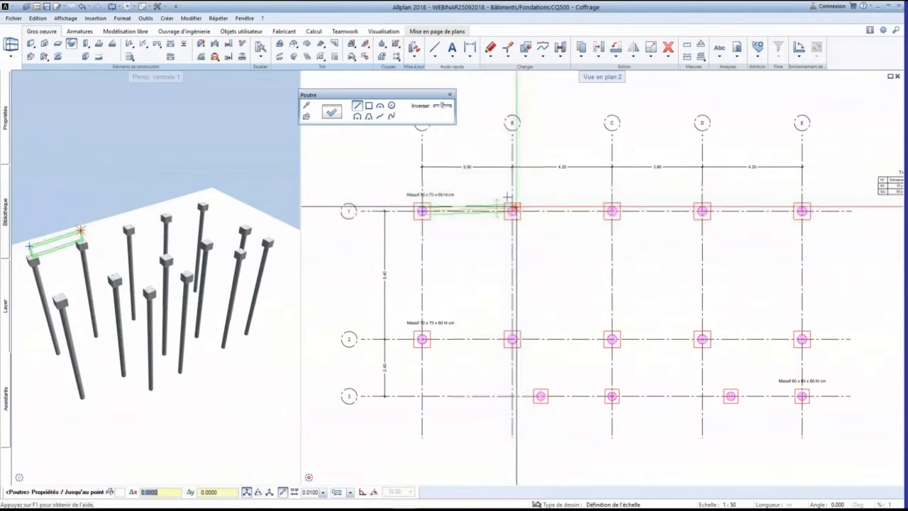
pyautogui.click(512, 211)
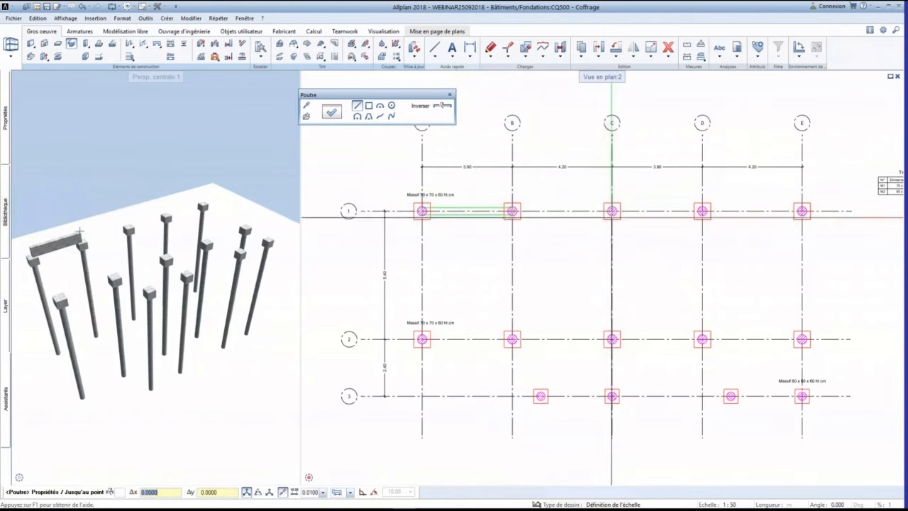
pyautogui.click(612, 211)
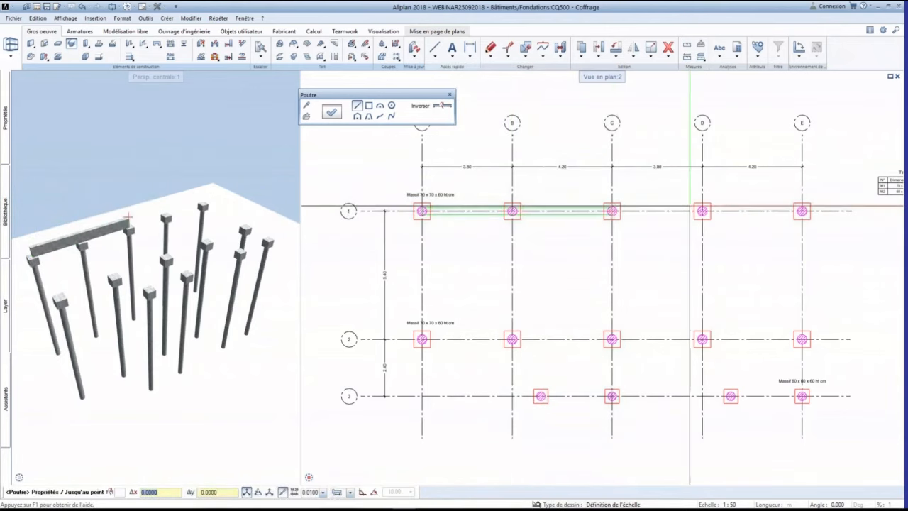
pyautogui.click(702, 211)
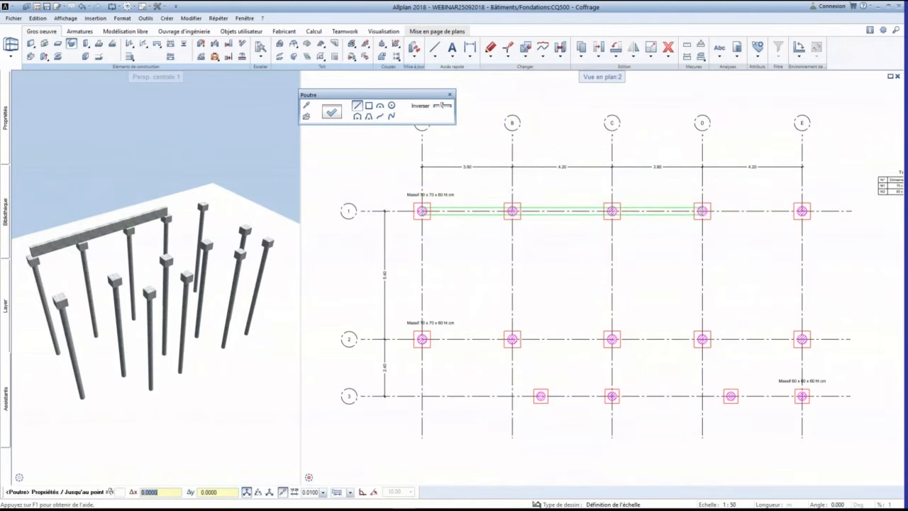
pyautogui.click(802, 211)
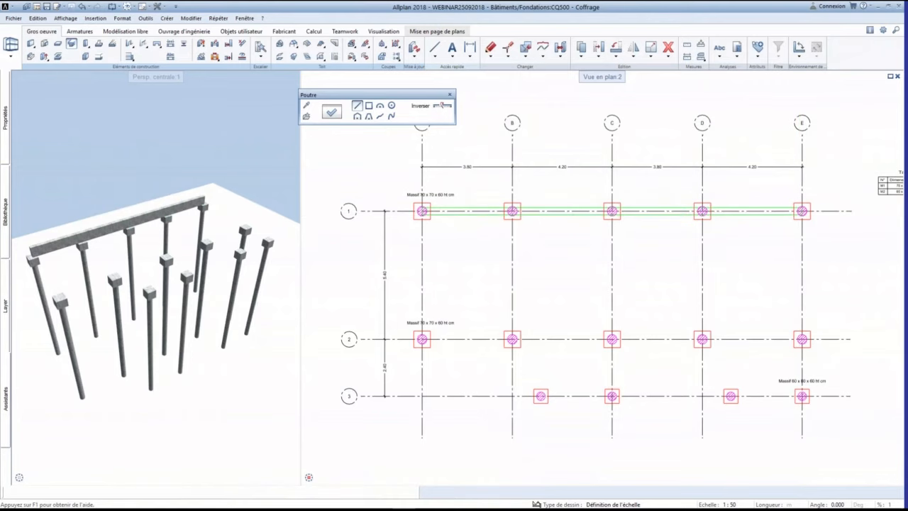
pyautogui.press('Escape')
pyautogui.press('Escape')
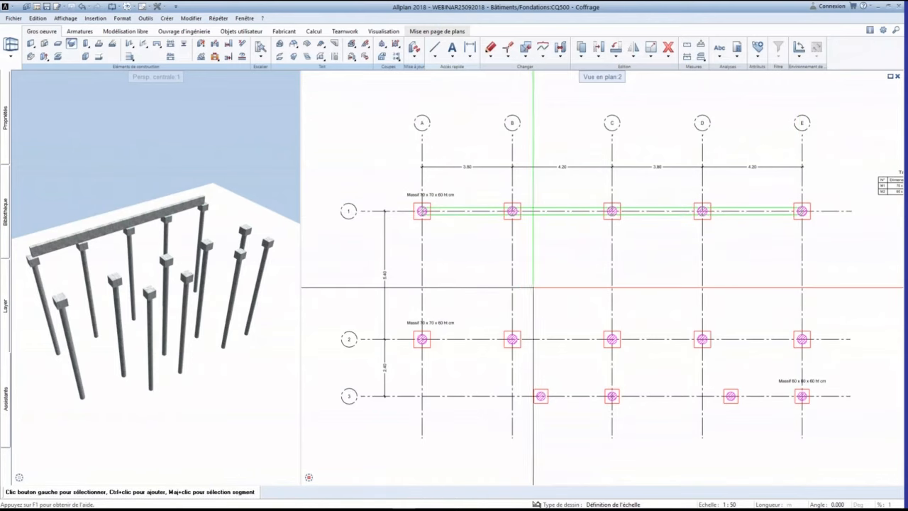
# - Using the architecture filter set to Sous-poutre, select all axis 1 foundation beams and copy them from B-1 to B-2 onto axis 2
pyautogui.moveTo(562, 268); pyautogui.dragTo(543, 244, button='middle')
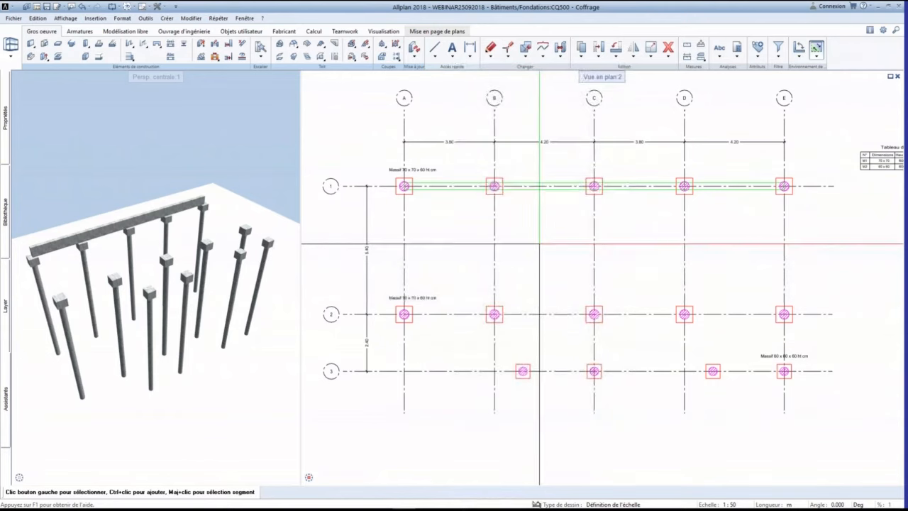
pyautogui.click(780, 57)
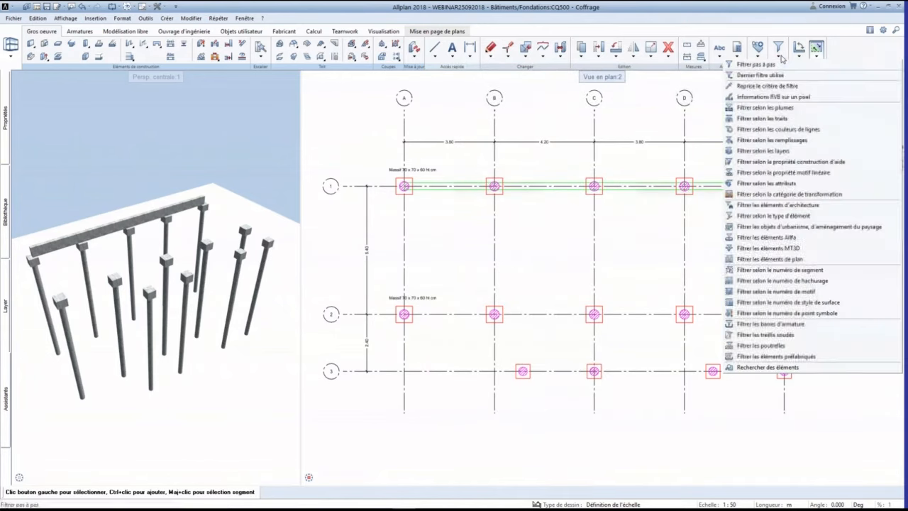
pyautogui.click(761, 207)
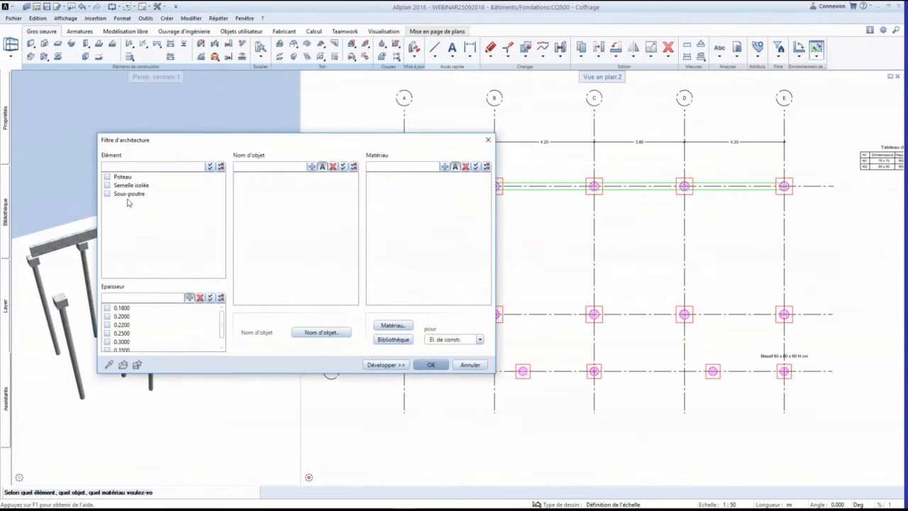
pyautogui.click(431, 364)
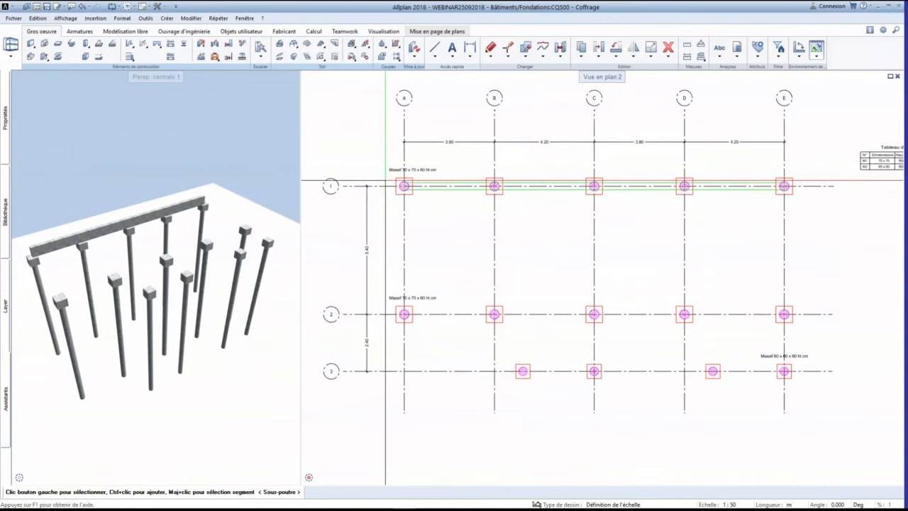
pyautogui.moveTo(386, 173); pyautogui.dragTo(799, 248)
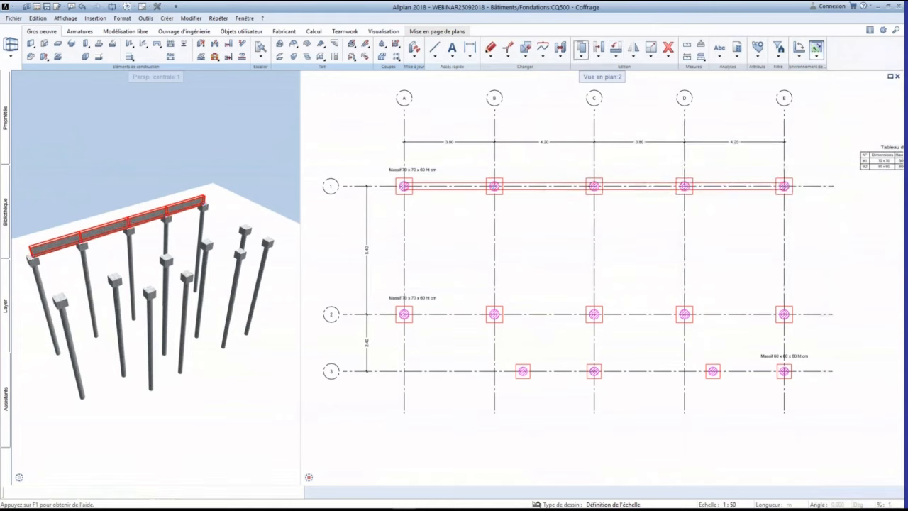
pyautogui.click(485, 178)
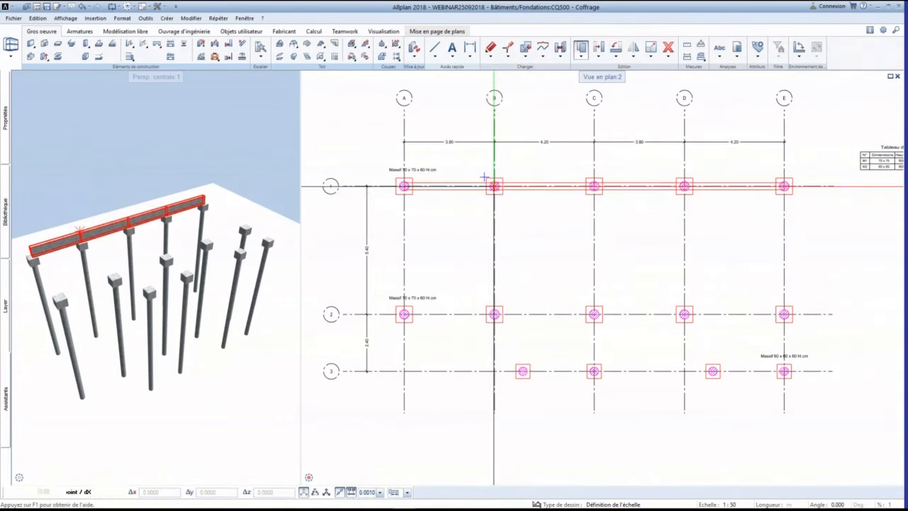
pyautogui.click(484, 307)
pyautogui.press('Escape')
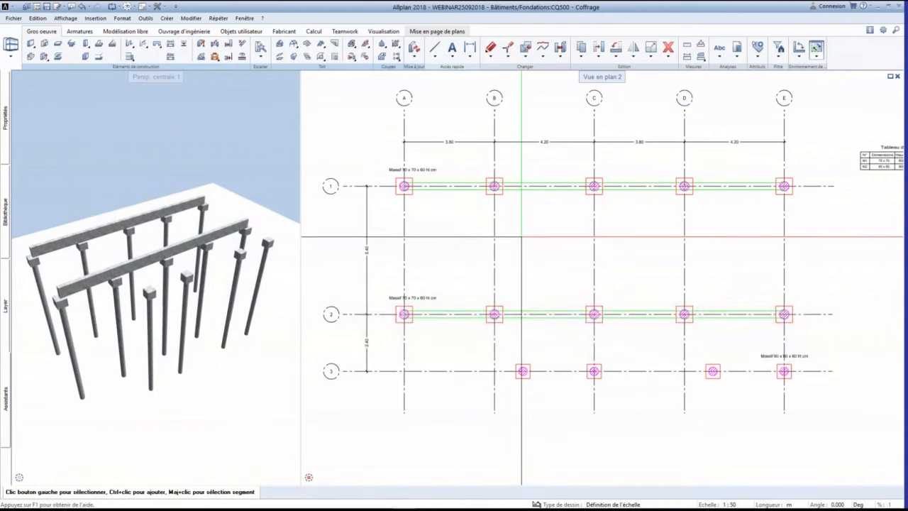
# - Start a new beam from the existing axis 1 beam's properties and set its thickness to 0.20 m
pyautogui.rightClick(547, 190)
pyautogui.rightClick(547, 190)
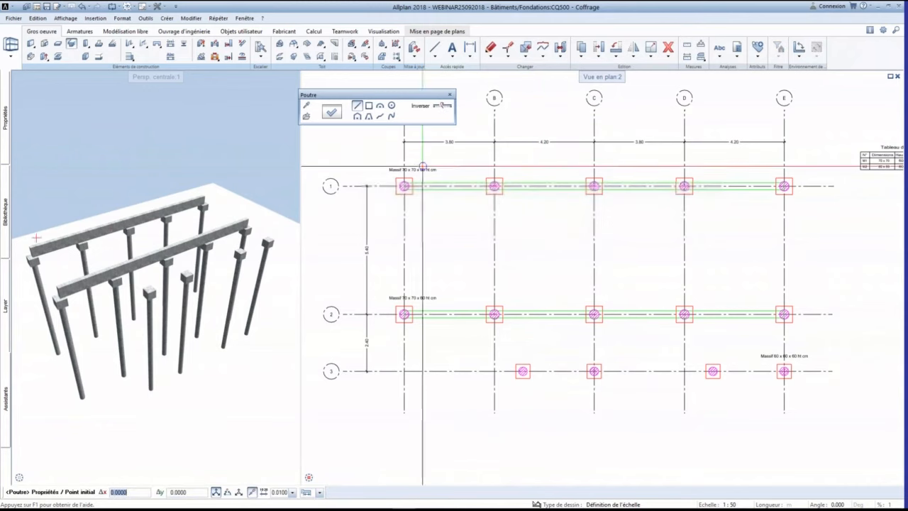
pyautogui.click(337, 114)
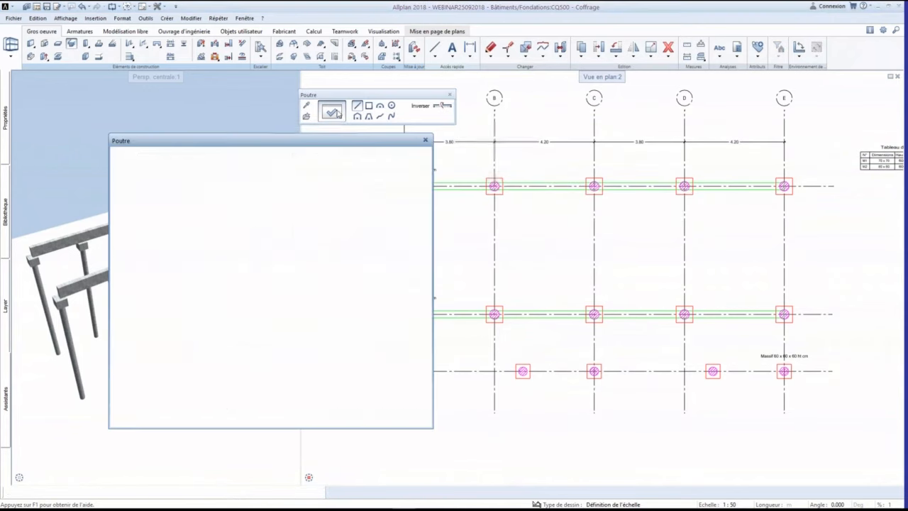
pyautogui.click(132, 336)
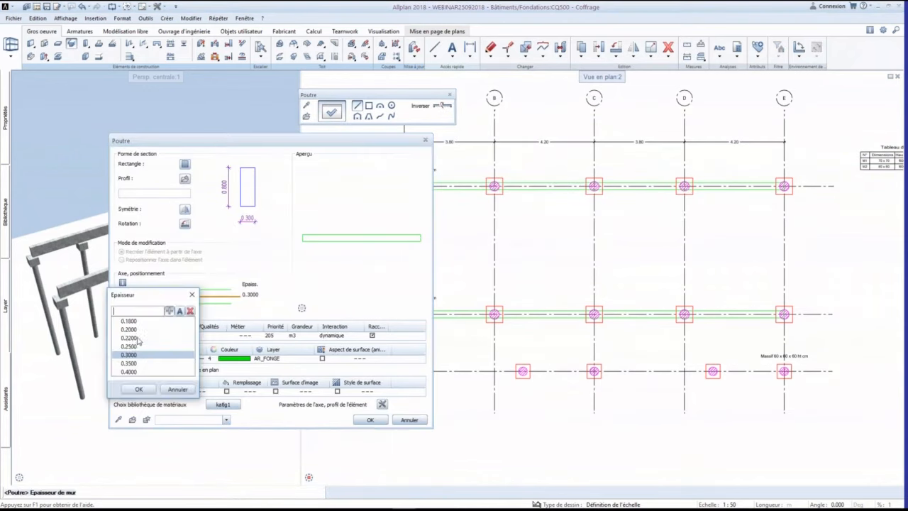
pyautogui.doubleClick(129, 330)
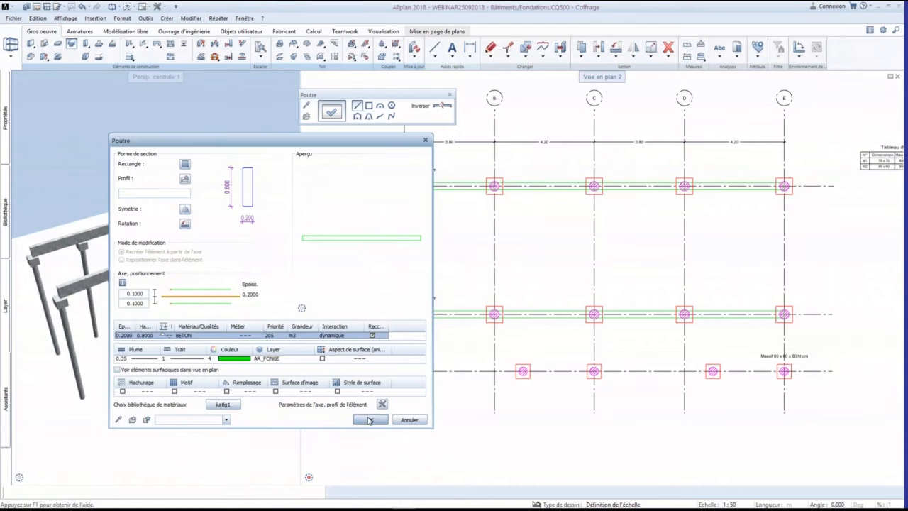
pyautogui.click(369, 420)
# - Draw five transverse foundation beams between axes 1 and 2, one along each of axes A, B, C, D and E
pyautogui.click(403, 186)
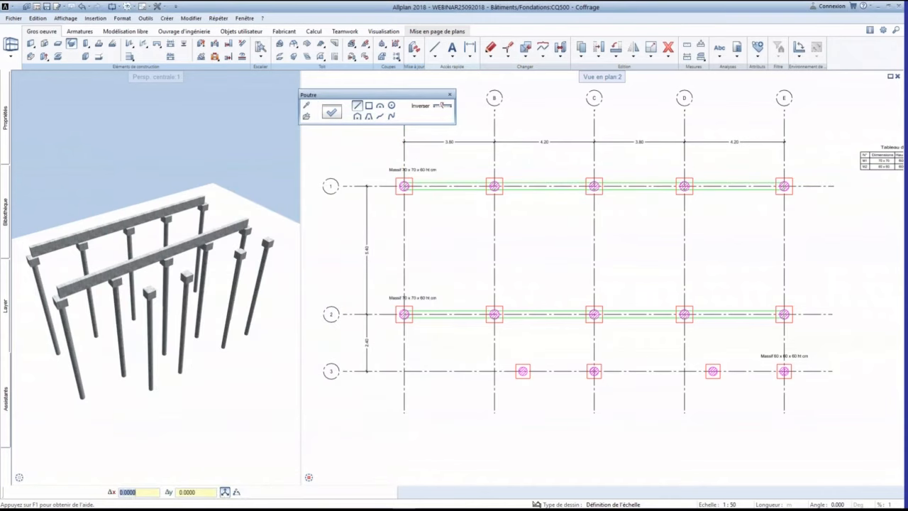
pyautogui.click(404, 314)
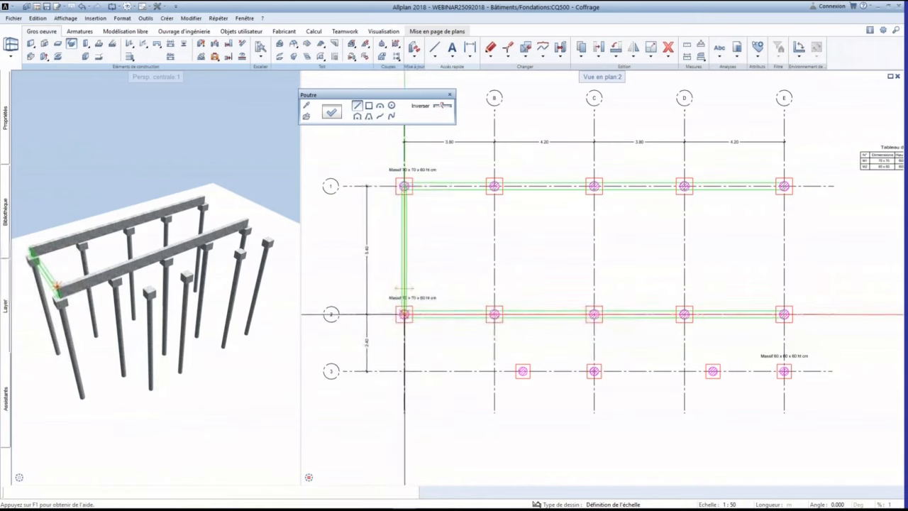
pyautogui.click(494, 186)
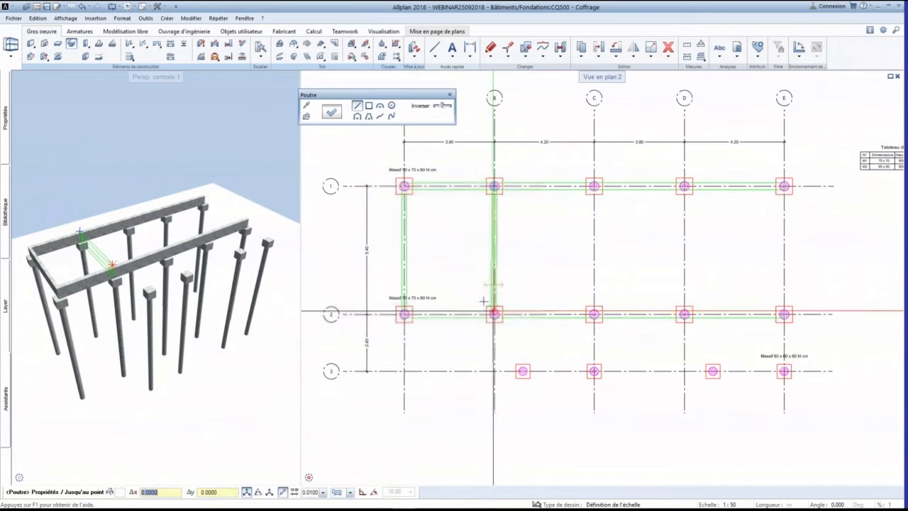
pyautogui.click(494, 314)
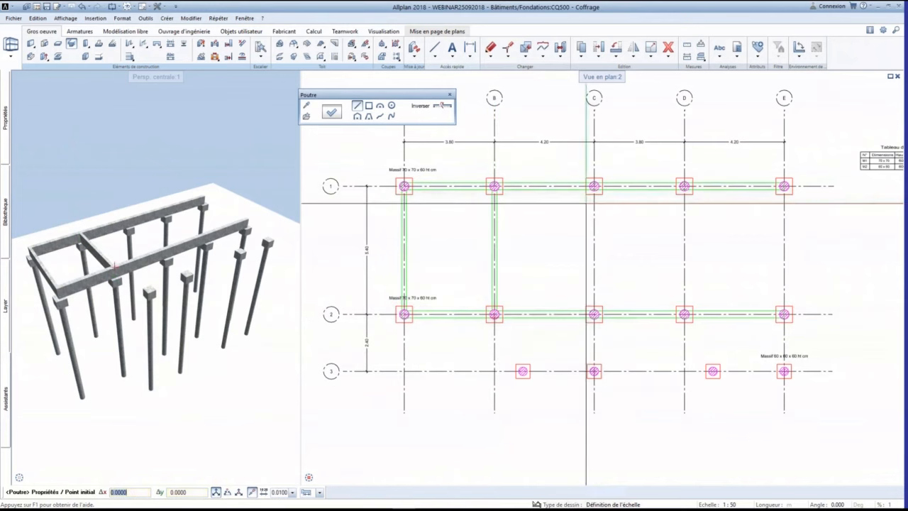
pyautogui.click(593, 186)
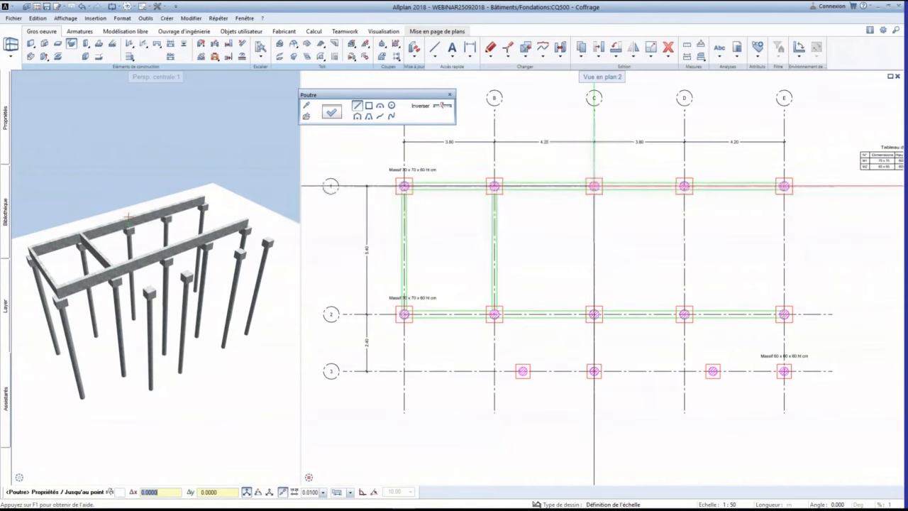
pyautogui.click(594, 314)
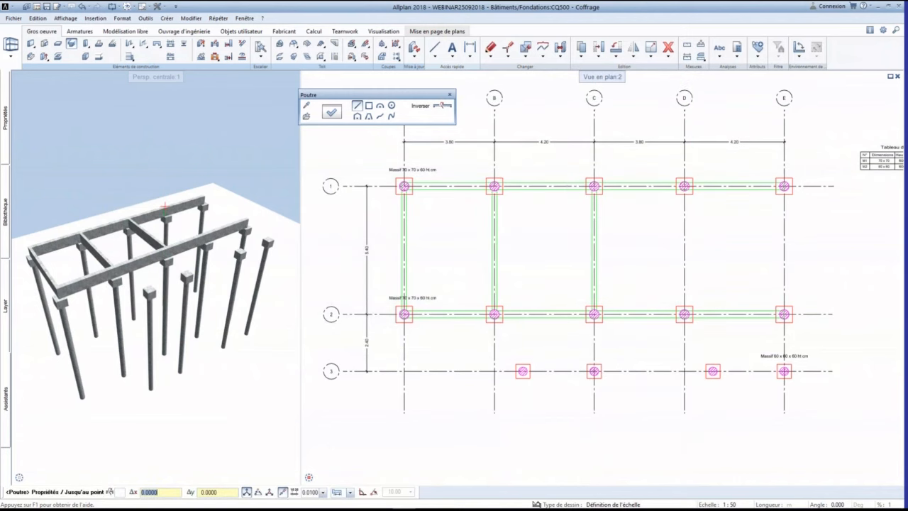
pyautogui.press('Escape')
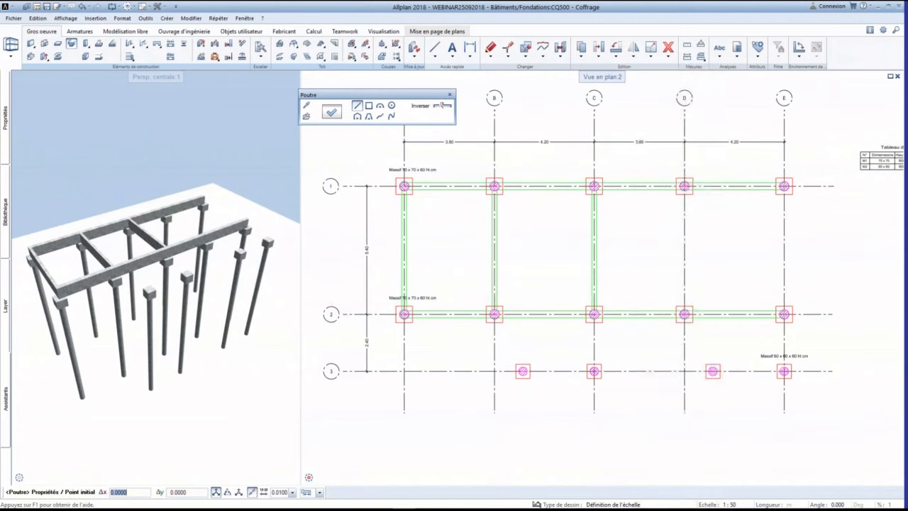
pyautogui.click(684, 186)
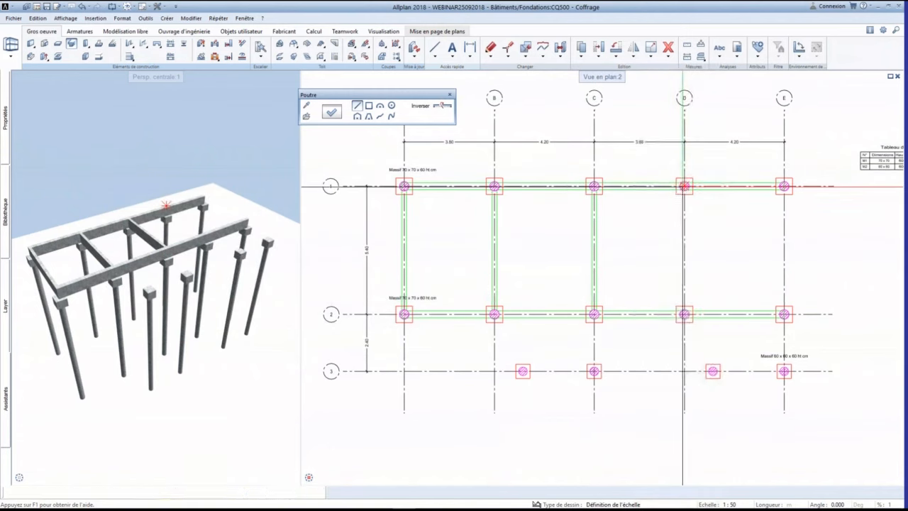
pyautogui.click(684, 314)
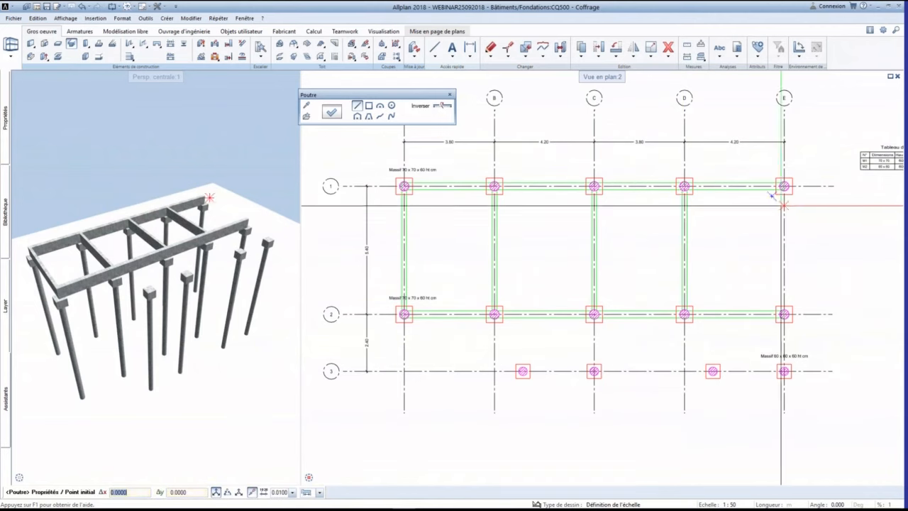
pyautogui.click(784, 186)
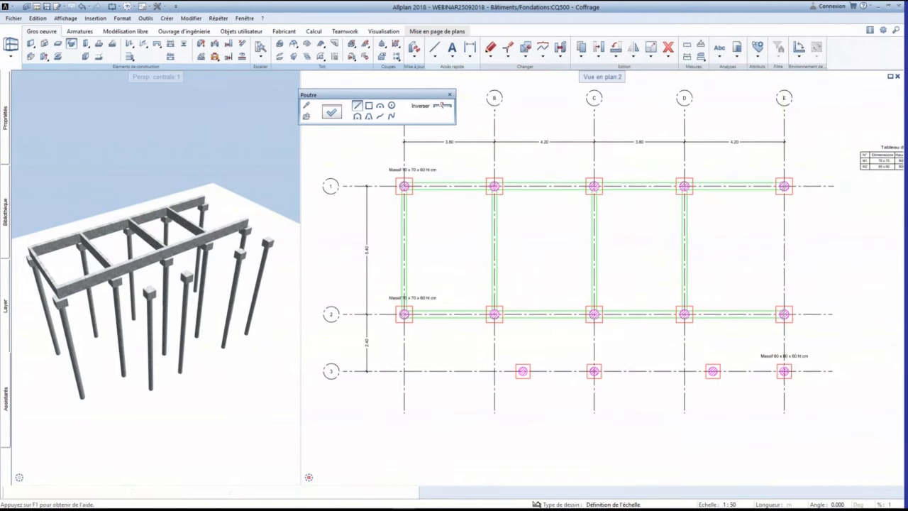
pyautogui.click(784, 313)
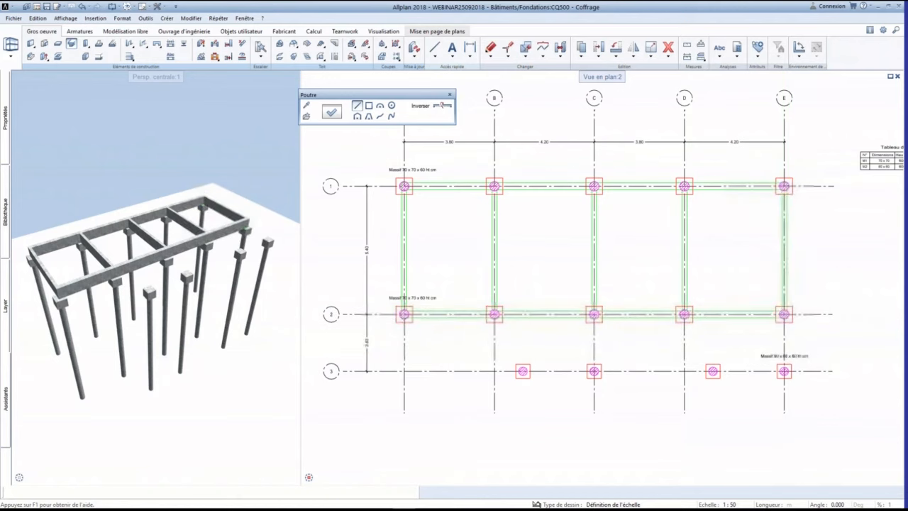
pyautogui.press('Escape')
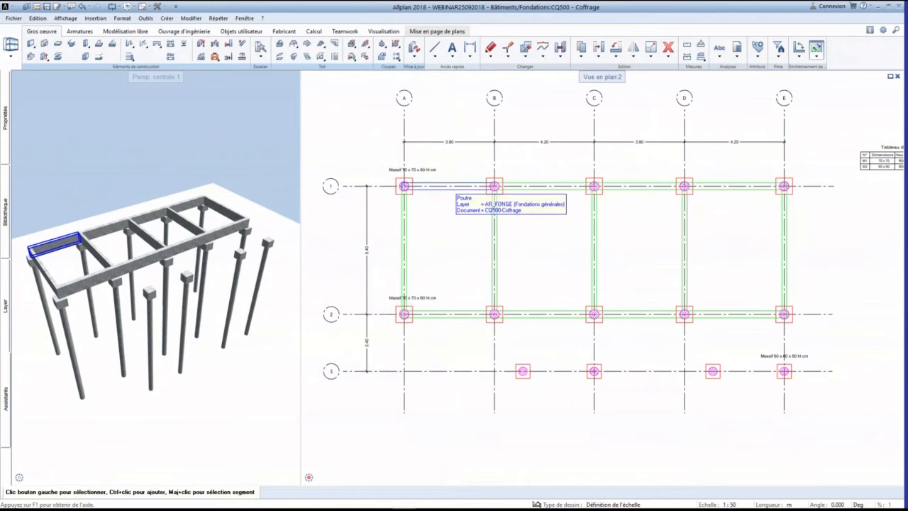
# - Annotate the axis 1 beam between A and B with the project style 1 Longrines, placing the horizontal label just above it
pyautogui.rightClick(454, 187)
pyautogui.click(488, 330)
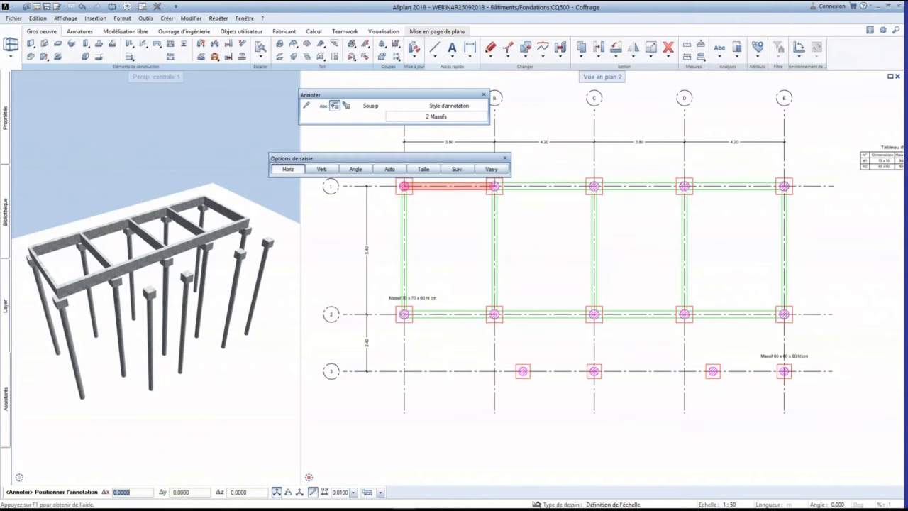
pyautogui.click(441, 118)
pyautogui.click(454, 273)
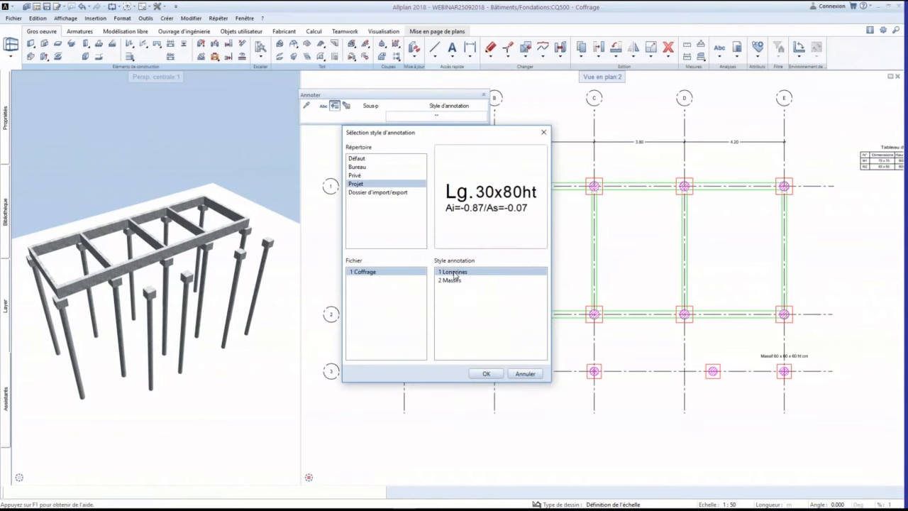
pyautogui.click(486, 374)
pyautogui.scroll(3, 480, 237)
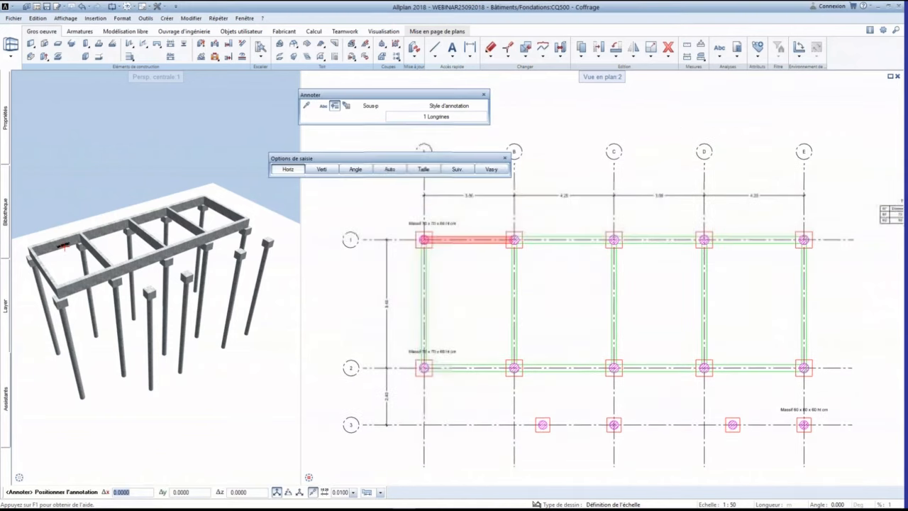
pyautogui.click(481, 233)
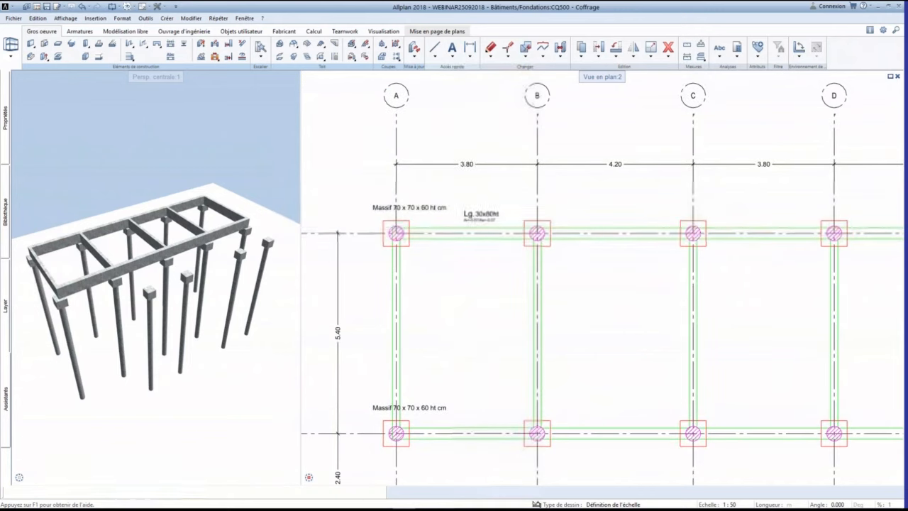
# - Annotate the transverse beams on axes A to E with vertical Lg. 20x80ht labels beside each beam
pyautogui.scroll(-3, 434, 221)
pyautogui.moveTo(739, 286); pyautogui.dragTo(407, 265)
pyautogui.scroll(2, 454, 272)
pyautogui.rightClick(444, 274)
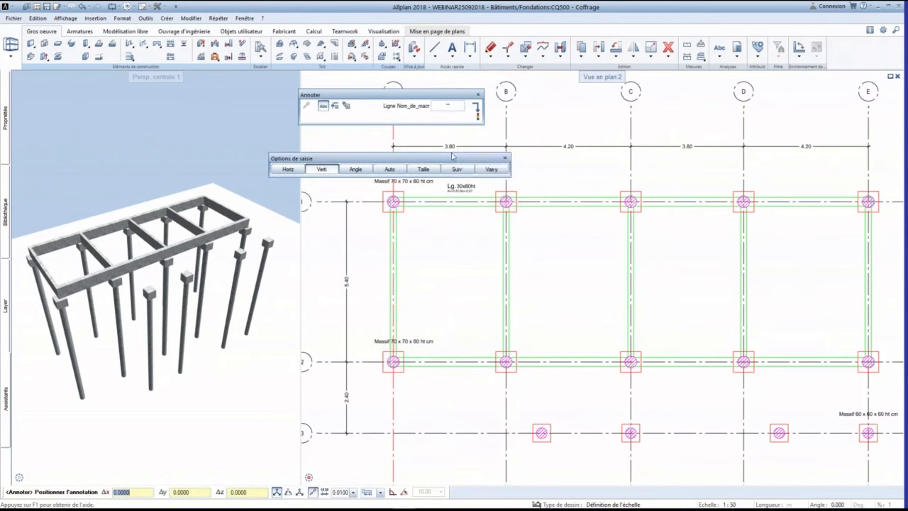
pyautogui.click(491, 170)
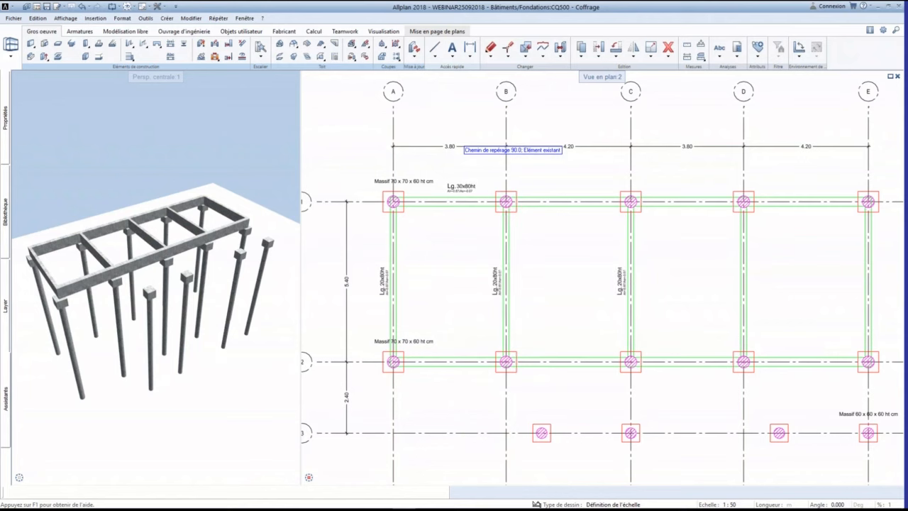
pyautogui.press('Escape')
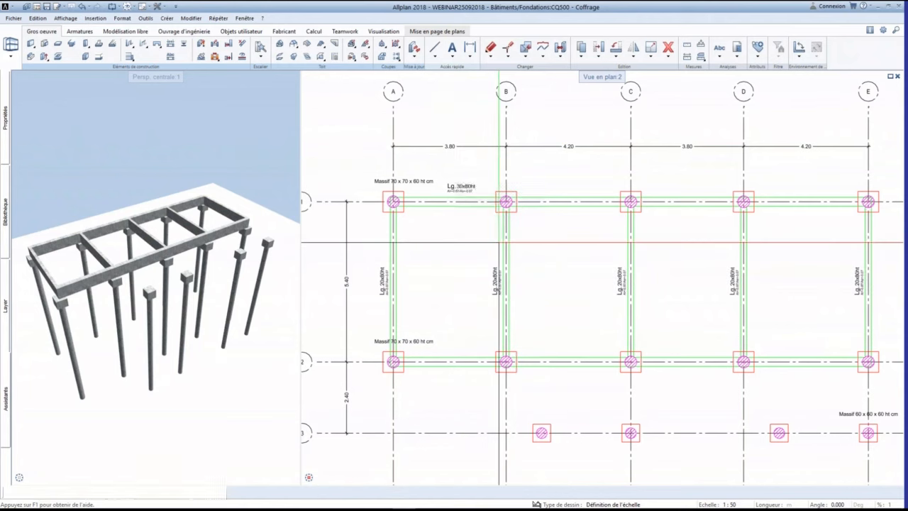
# - With the AR_FOSUP and AR_FOPRO layers hidden, create slabs from the assistant's template in the four bays between axes 1 and 2
pyautogui.moveTo(498, 243); pyautogui.dragTo(480, 203, button='middle')
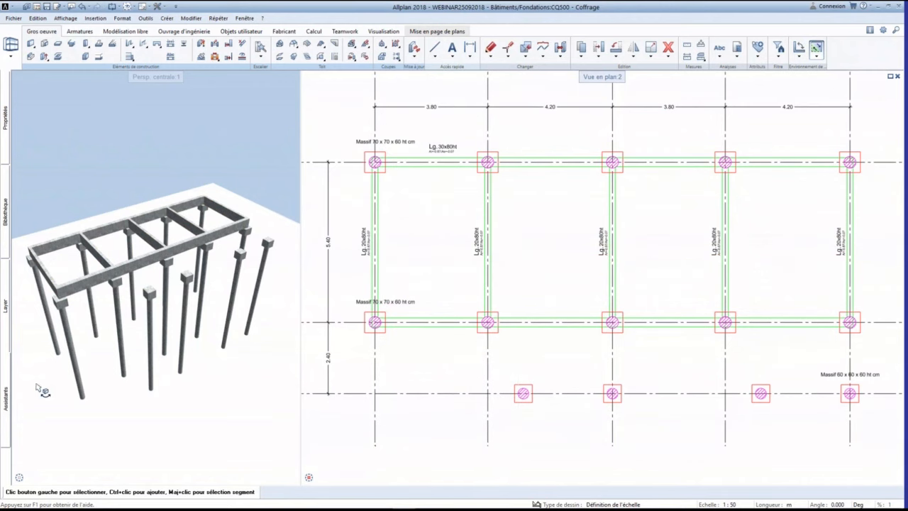
pyautogui.click(7, 392)
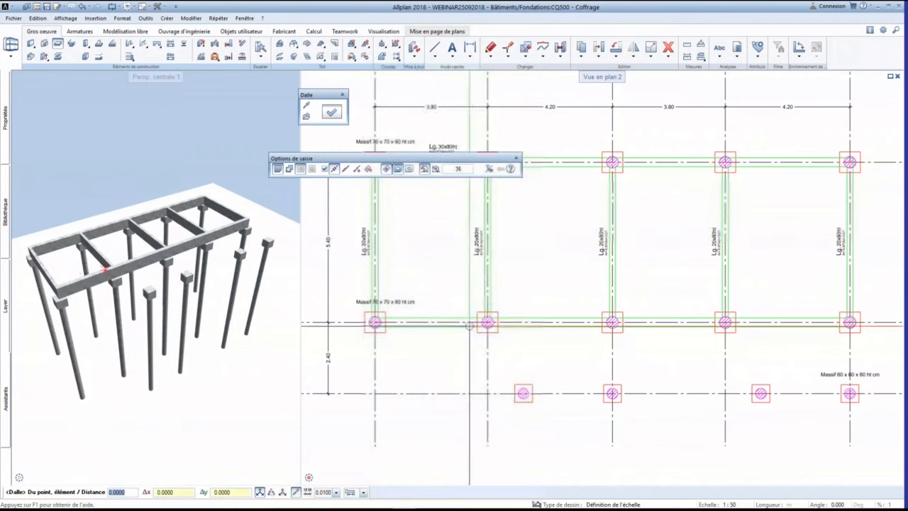
pyautogui.click(6, 314)
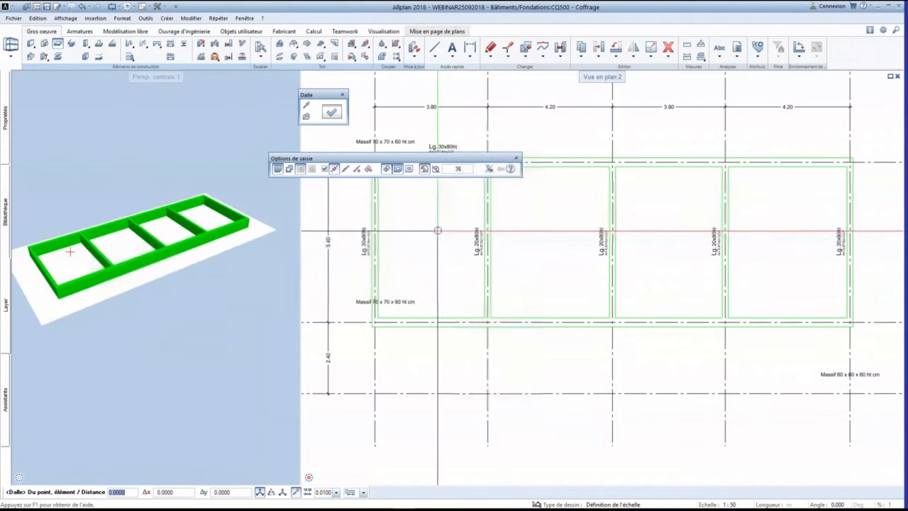
pyautogui.click(472, 286)
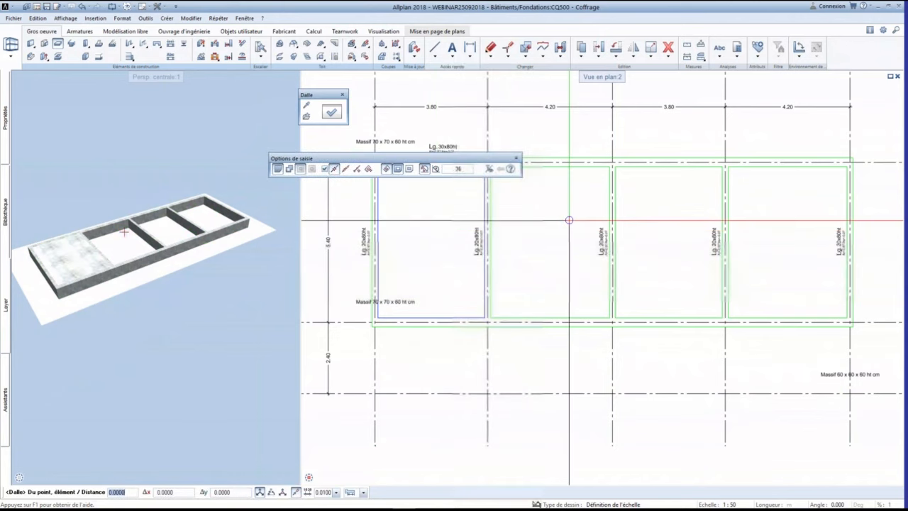
pyautogui.click(569, 220)
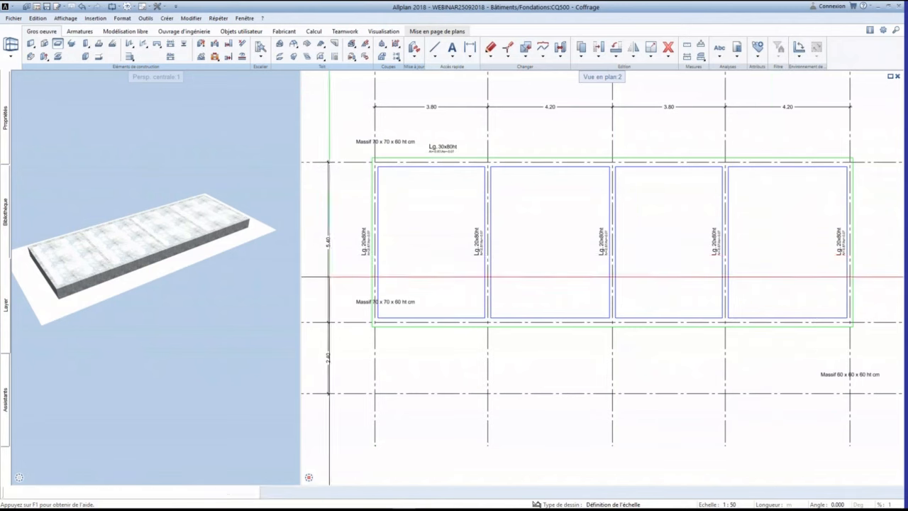
# - Make the hidden foundation layers AR_FOSUP and AR_FOPRO visible again
pyautogui.moveTo(6, 299)
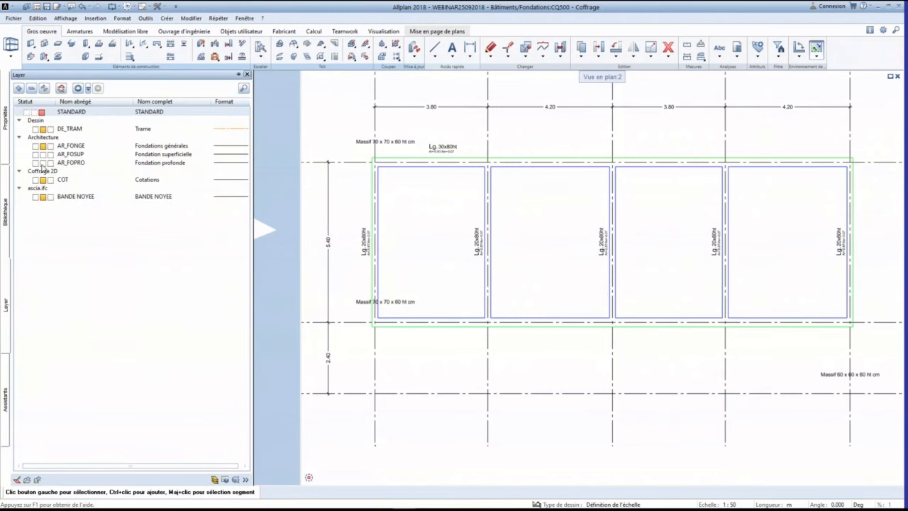